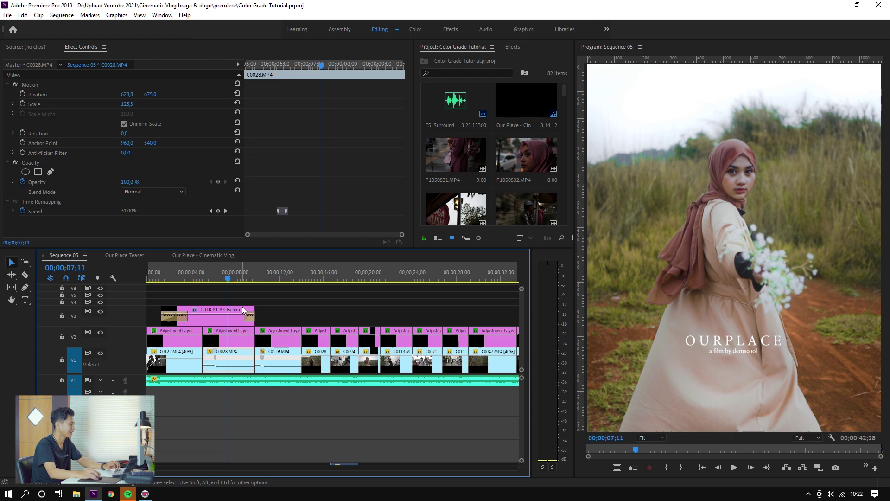
Delete all the existing adjustment layers above the clips on track V2 of Sequence 05
key("minus")
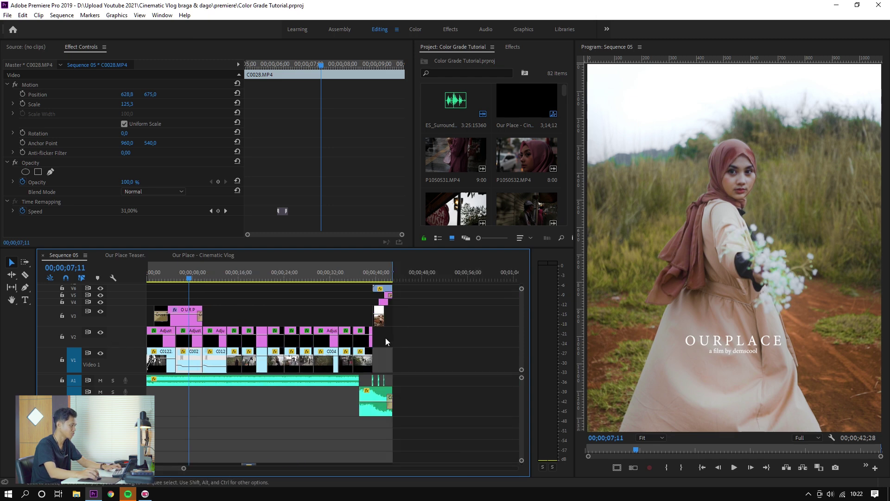
left_click_drag(394, 343, 159, 345)
key("Delete")
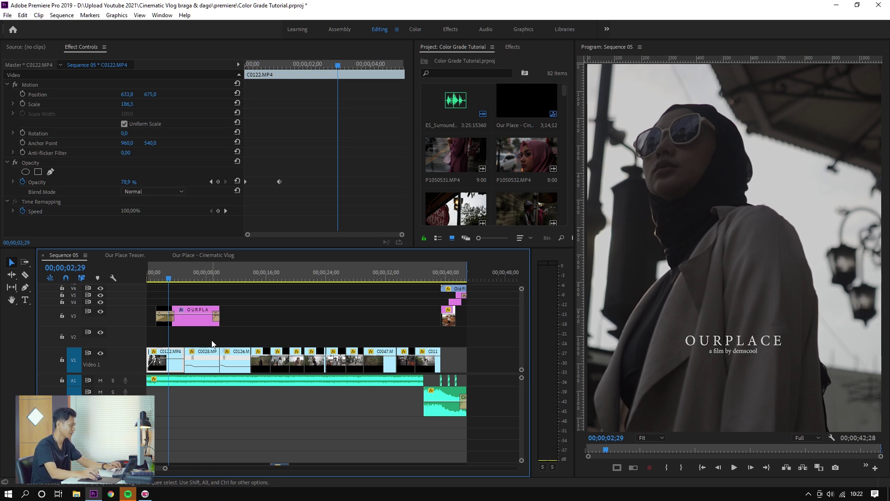
Create a new 1080 × 1350 adjustment layer in the project at 29,97 fps with square pixels
scroll(215, 344, "up", 1)
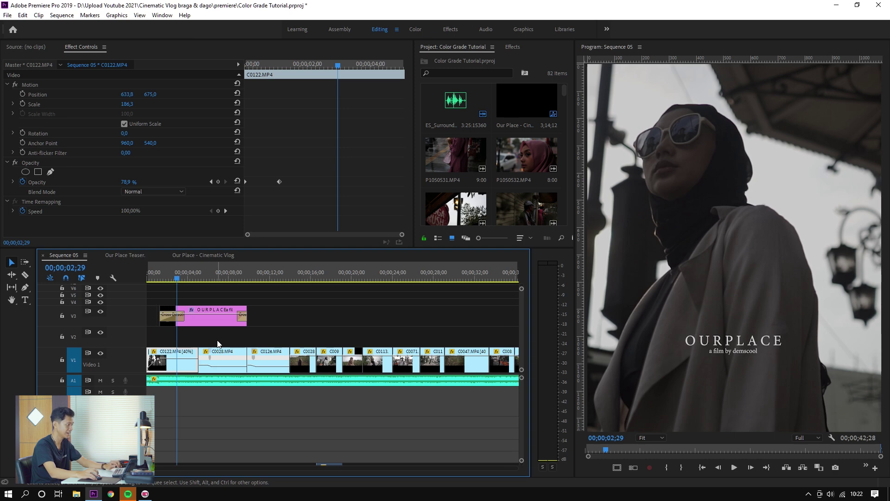
scroll(218, 344, "up", 2)
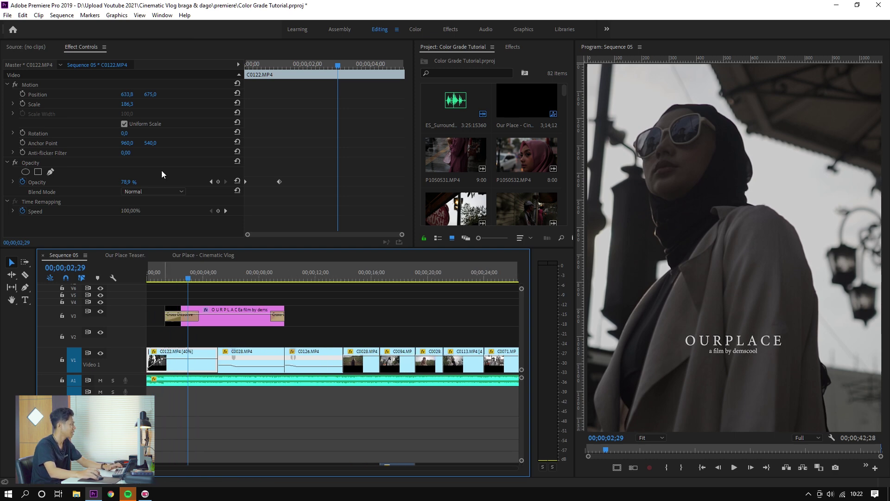
left_click(25, 47)
left_click_drag(414, 139, 331, 139)
left_click(545, 238)
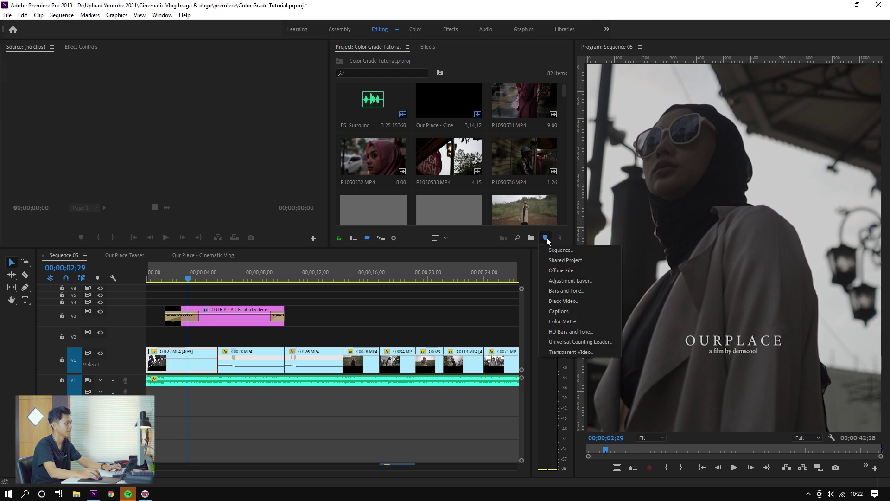
left_click(556, 279)
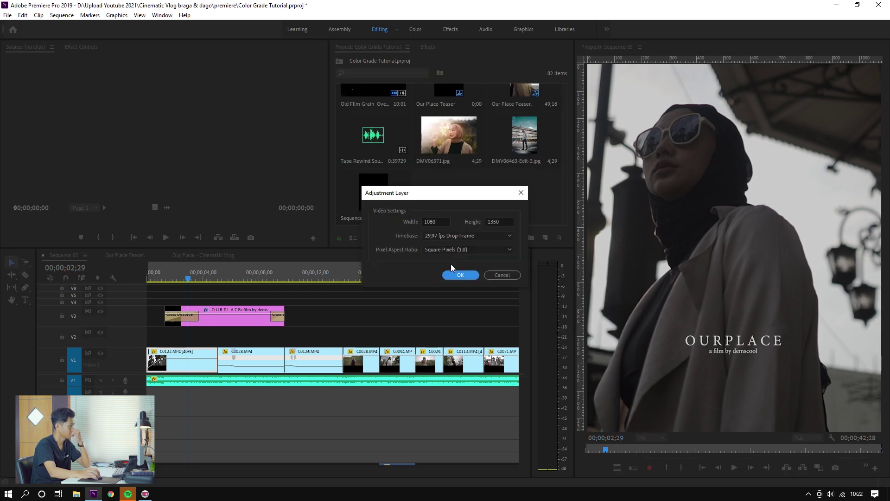
left_click(460, 275)
Place the adjustment layer on track V2 from the sequence start and extend it to the end of the C0110.MP4 clip
left_click_drag(445, 208, 280, 343)
key("minus")
key("minus")
key("minus")
scroll(257, 338, "up", 10)
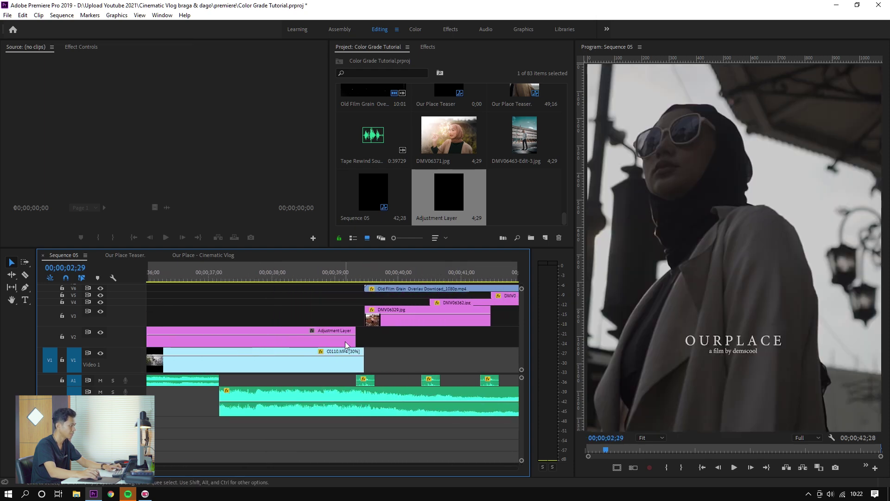
left_click_drag(356, 342, 364, 342)
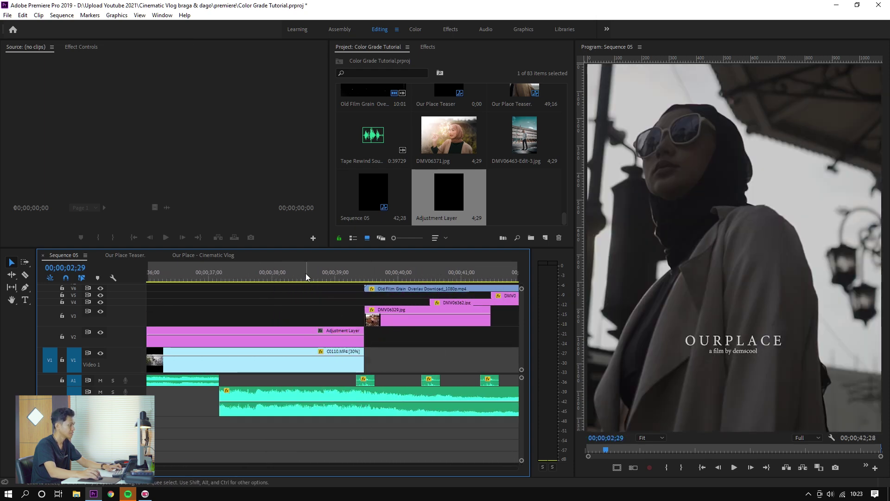
Find the Lumetri Color effect, apply it to the V2 adjustment layer and show its effect controls
left_click(306, 274)
key("Home")
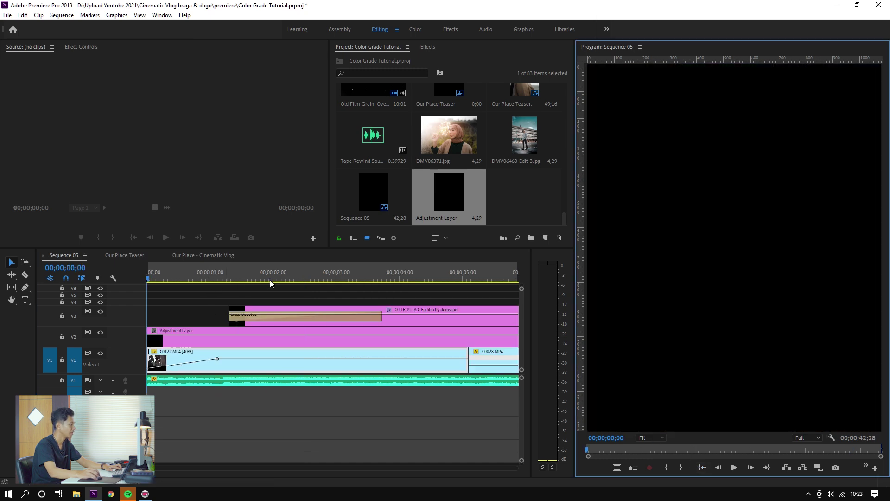
left_click(306, 273)
scroll(324, 336, "down", 5)
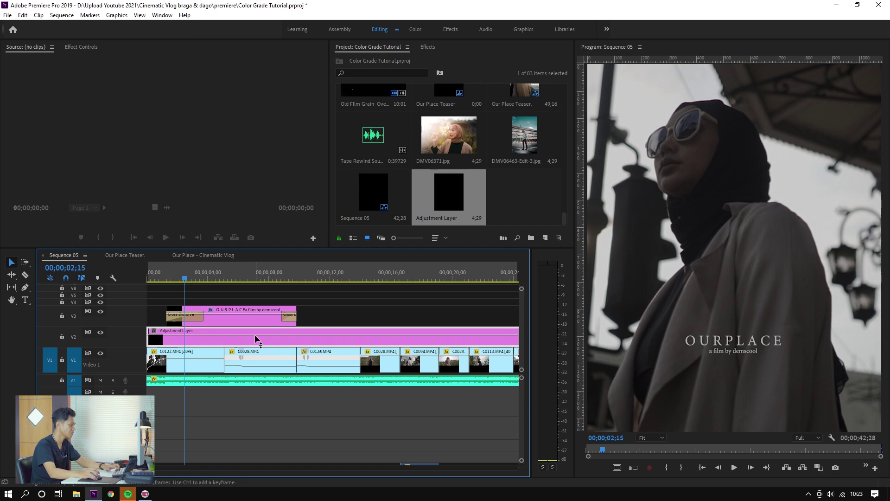
key("=")
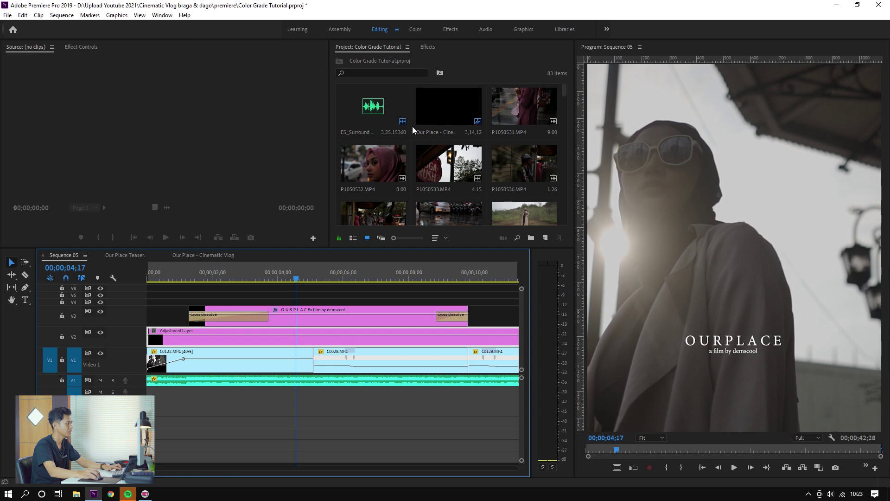
left_click(428, 47)
left_click(380, 59)
type("lu")
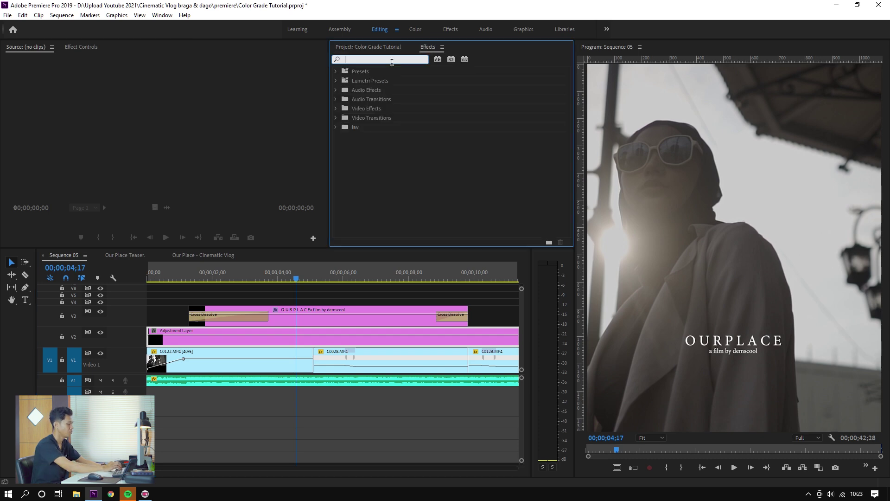
type("metri col")
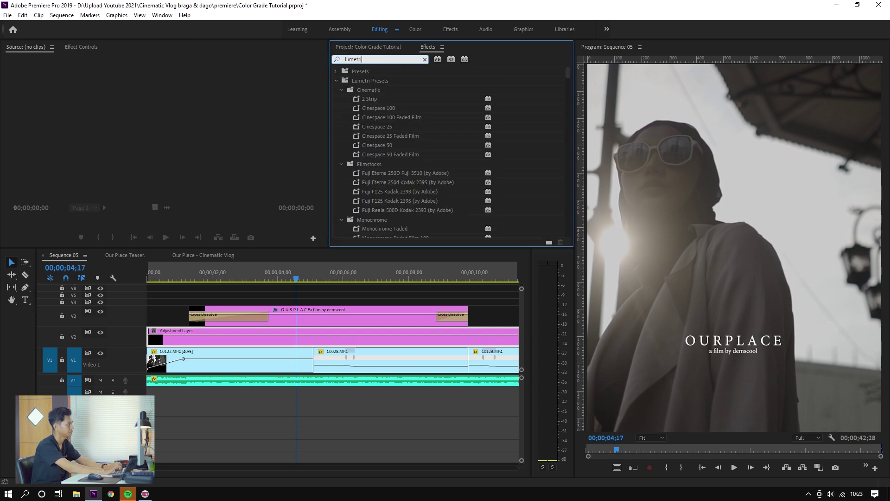
left_click_drag(373, 129, 218, 342)
left_click(81, 47)
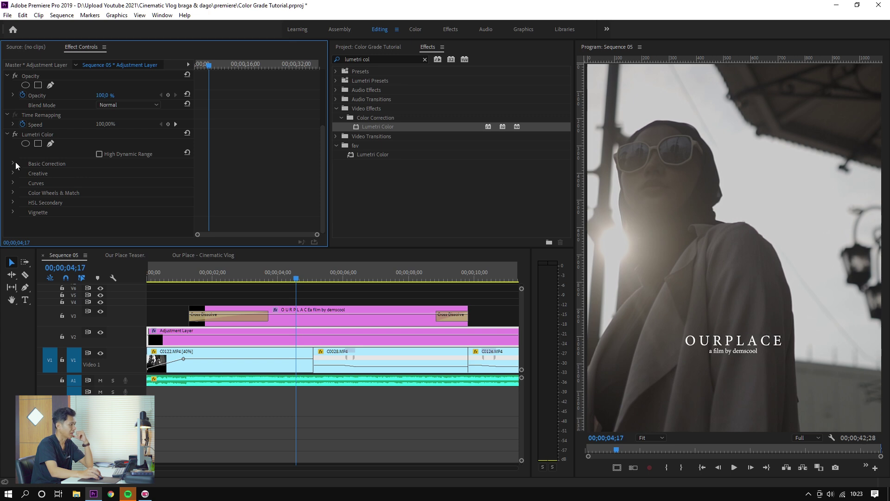
Set the contrast in the adjustment layer's Lumetri basic correction to -70
left_click(13, 164)
scroll(280, 175, "down", 4)
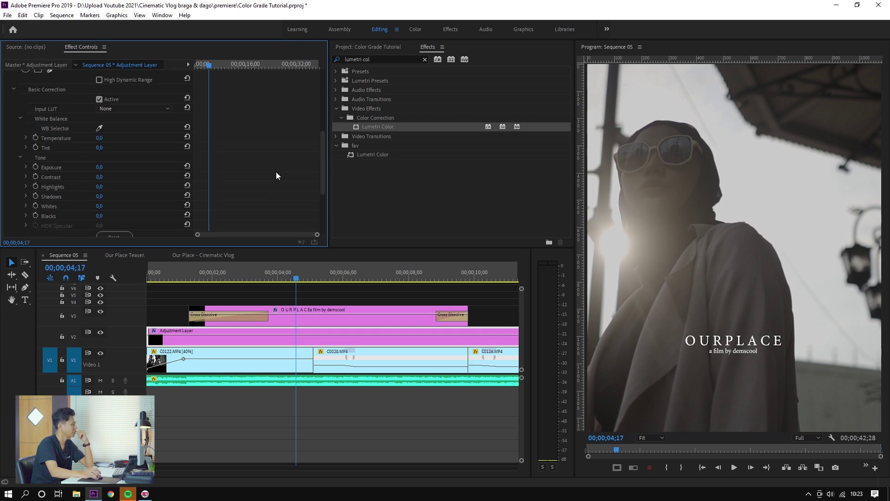
left_click(240, 272)
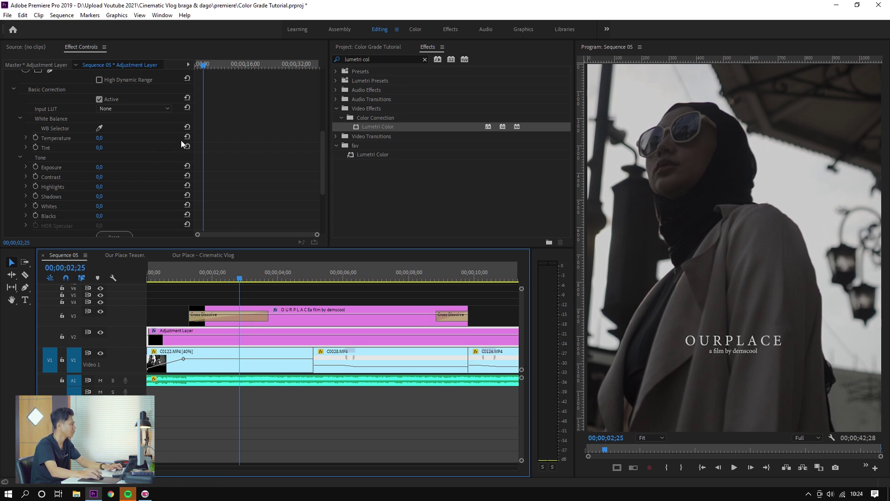
scroll(248, 135, "down", 2)
left_click_drag(100, 140, 68, 139)
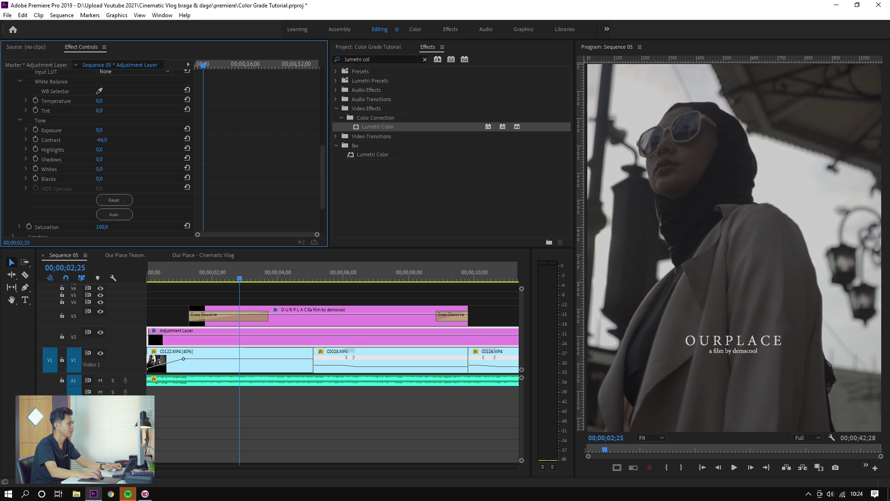
left_click_drag(112, 142, 114, 140)
left_click(101, 139)
type("-70")
key("Return")
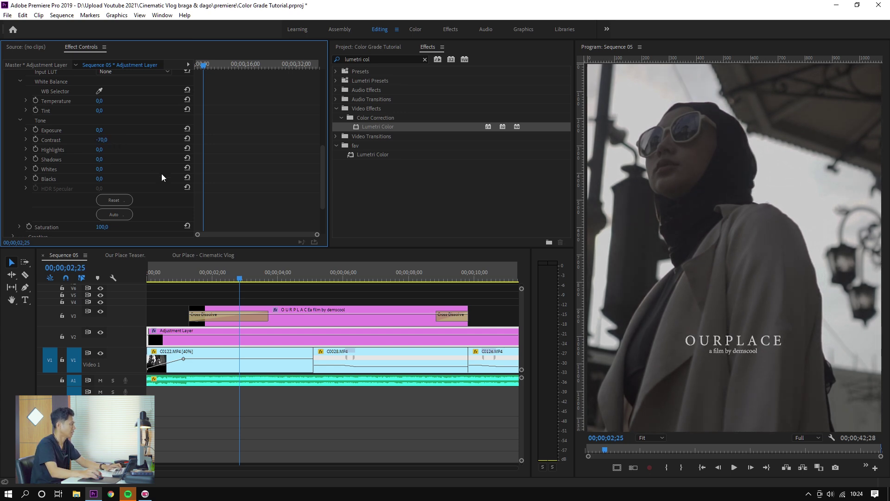
Set the saturation in the adjustment layer's Lumetri basic correction to 150
scroll(162, 173, "down", 2)
left_click(106, 184)
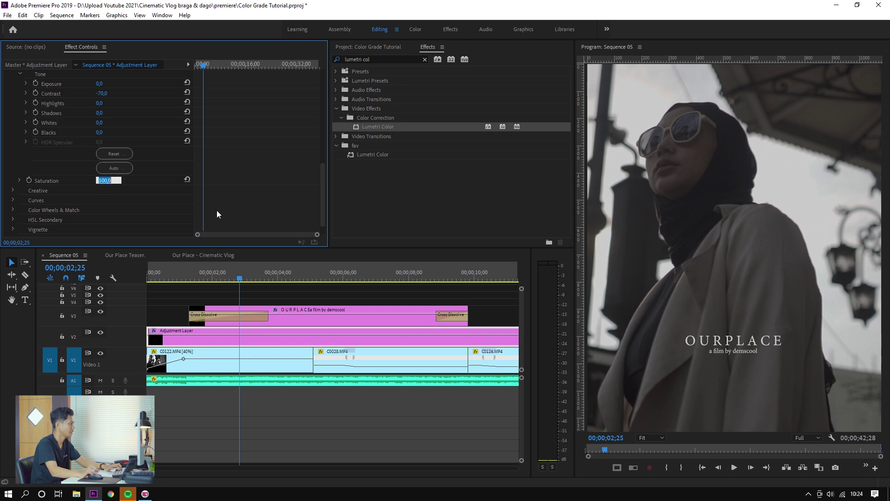
type("150")
key("Return")
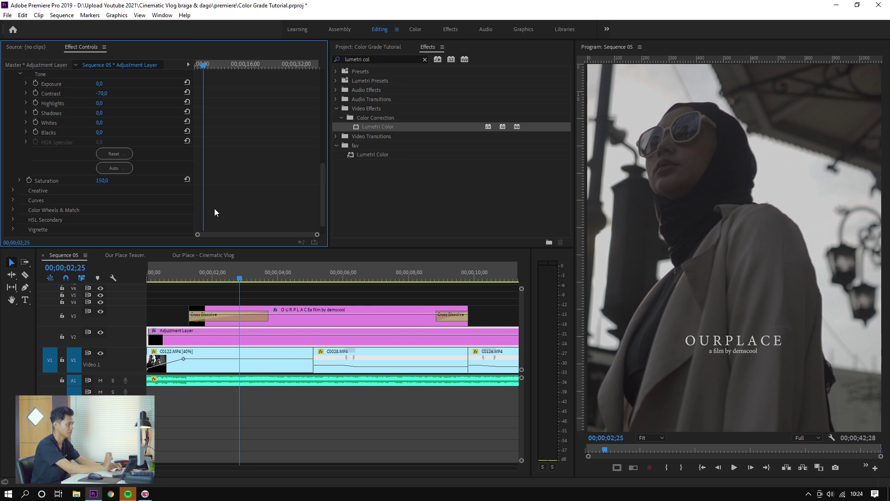
Compare the C0028.MP4 shot in Sequence 05 with the graded version in the Our Place Teaser sequence
left_click(362, 275)
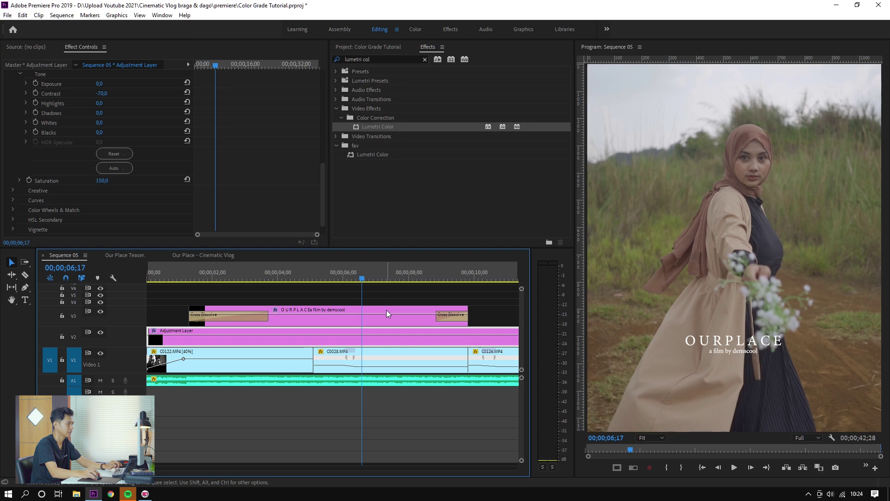
key("minus")
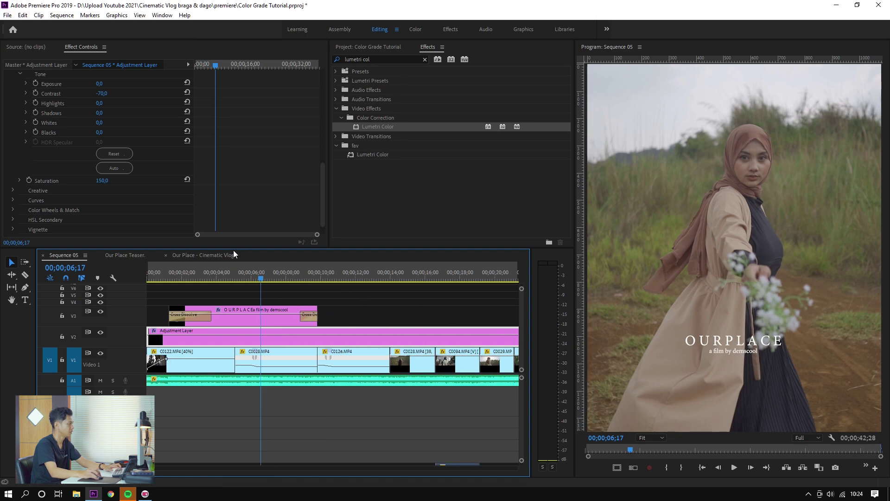
left_click(129, 256)
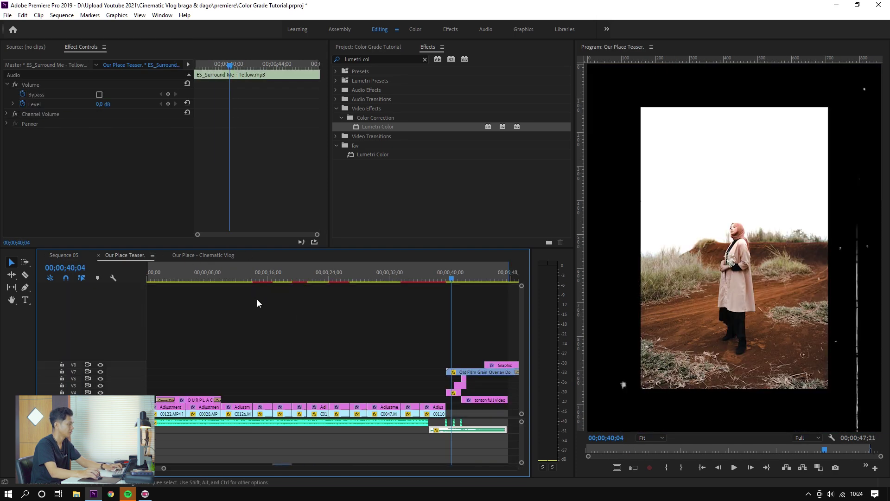
left_click(179, 278)
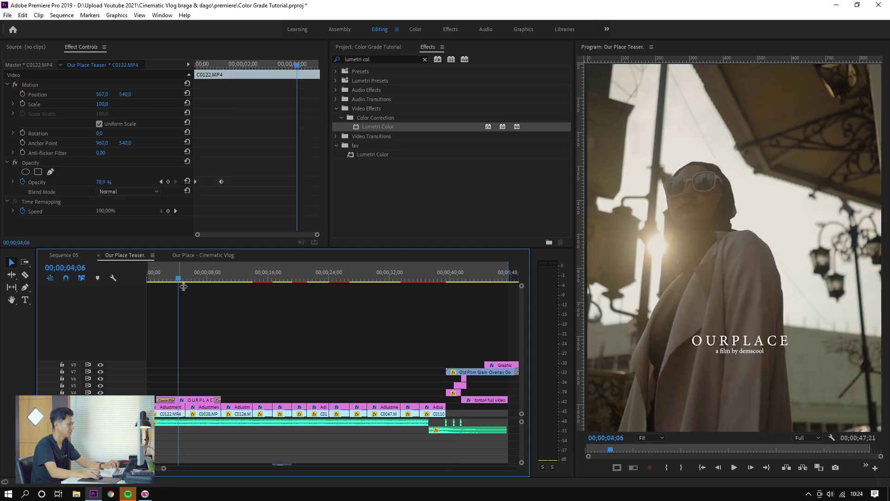
key("equal")
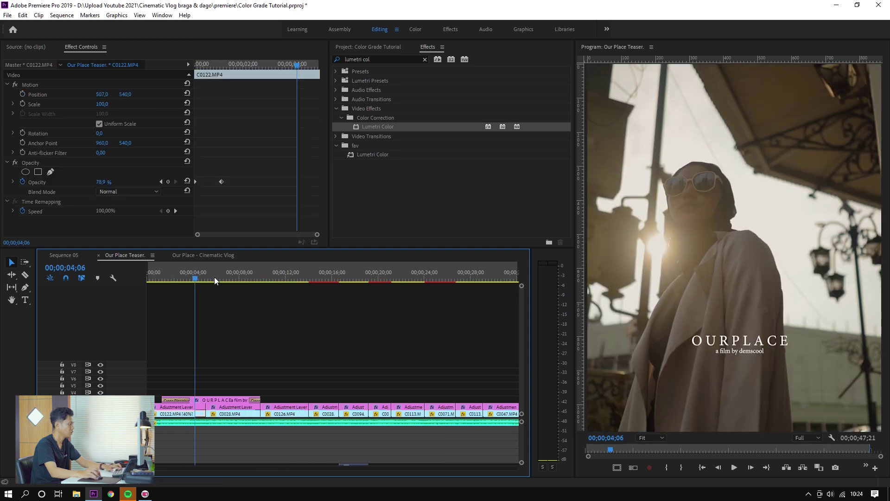
left_click(233, 276)
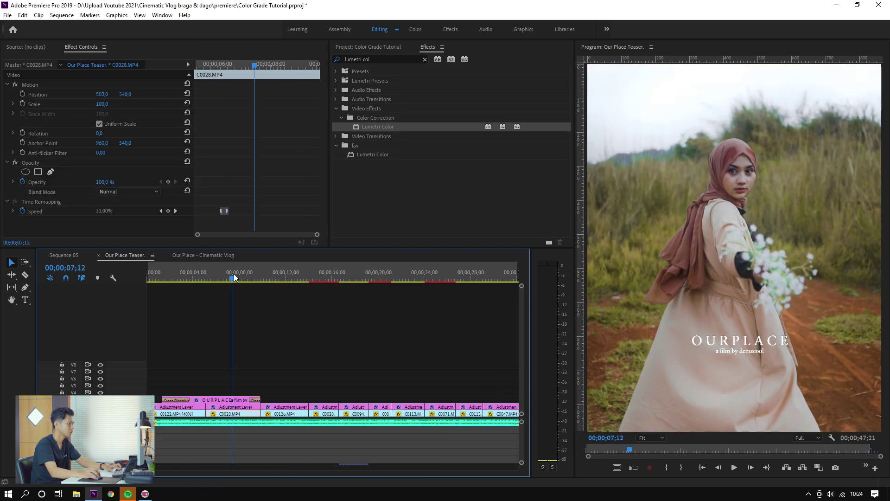
left_click(68, 252)
mouse_move(260, 269)
left_mouse_down()
mouse_move(219, 272)
mouse_move(272, 274)
left_mouse_up()
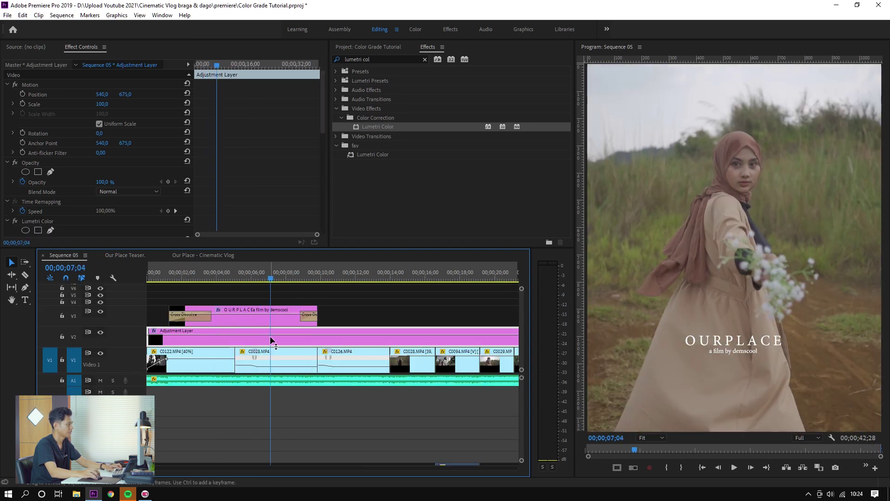
Raise the adjustment layer's Lumetri shadows to 54 and its temperature to 8, judging on the C0122.MP4 shot
left_click(206, 274)
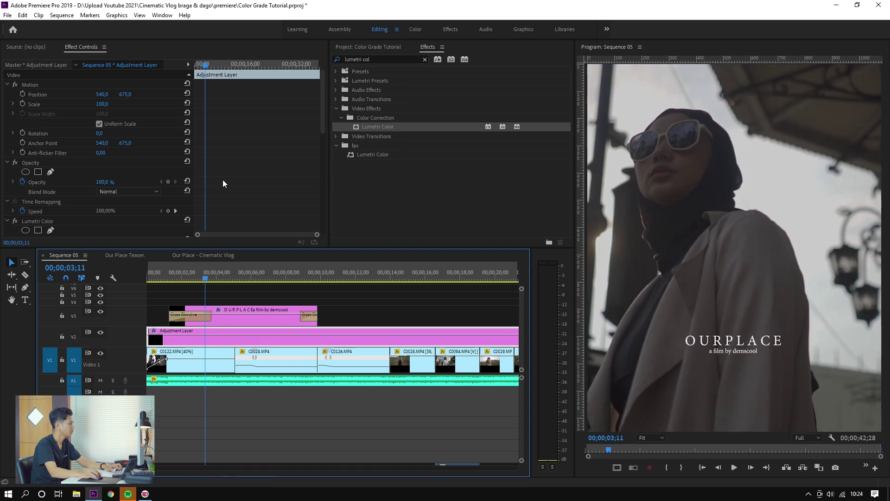
scroll(223, 179, "down", 10)
mouse_move(115, 181)
left_mouse_down()
mouse_move(105, 181)
mouse_move(133, 181)
left_mouse_up()
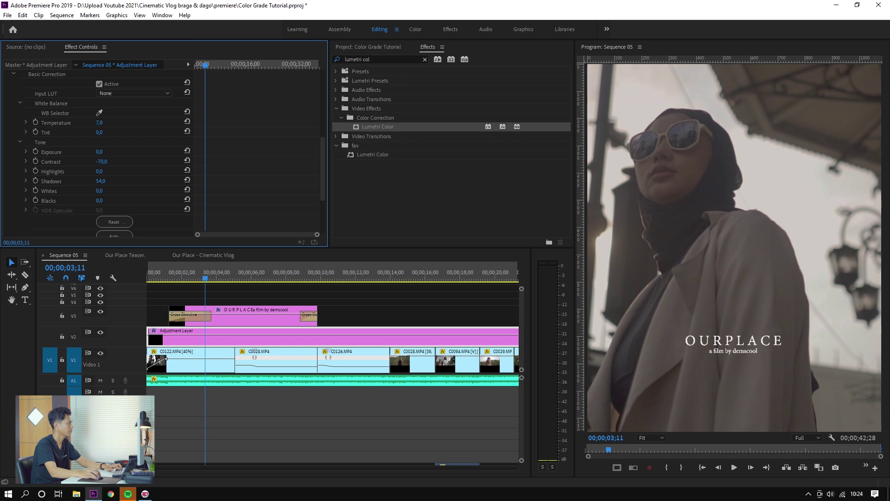
left_click_drag(112, 124, 113, 124)
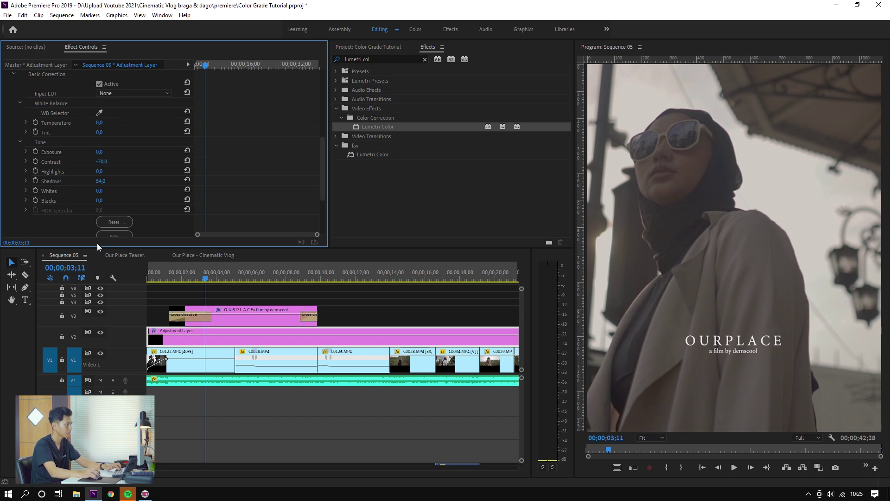
Try extreme highlights of 150 and -150 on the backlit part of C0122.MP4, then settle the Lumetri highlights at 113
mouse_move(205, 276)
left_mouse_down()
mouse_move(221, 274)
mouse_move(213, 272)
left_mouse_up()
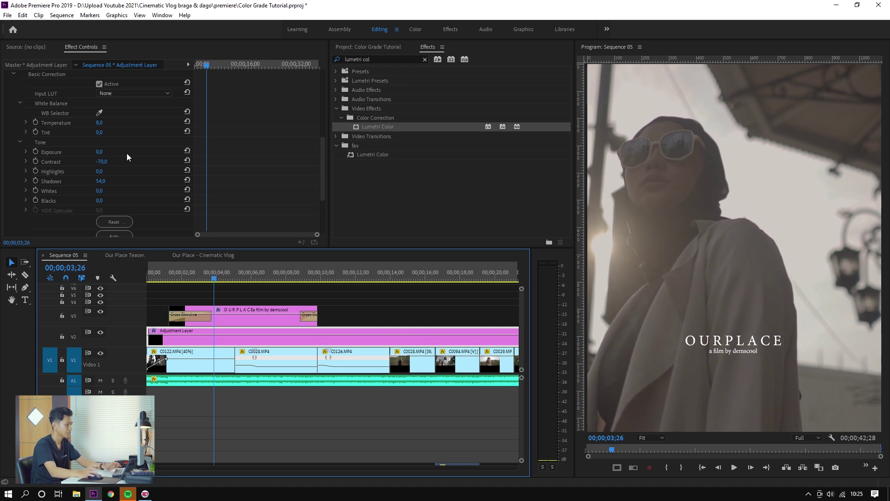
left_click_drag(103, 171, 173, 171)
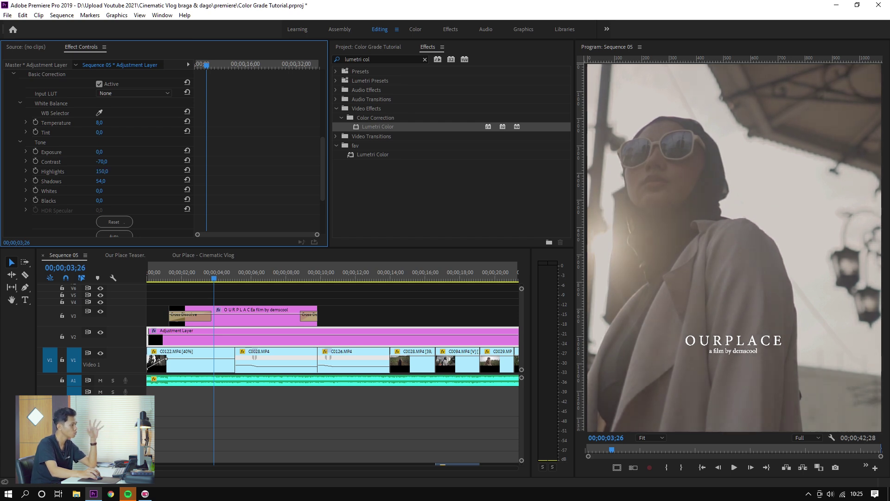
left_click_drag(173, 171, 35, 171)
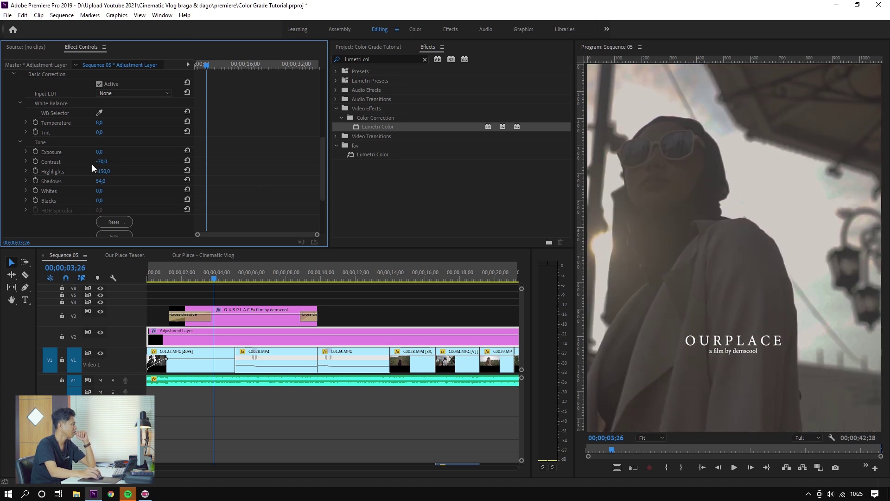
left_click_drag(108, 171, 233, 171)
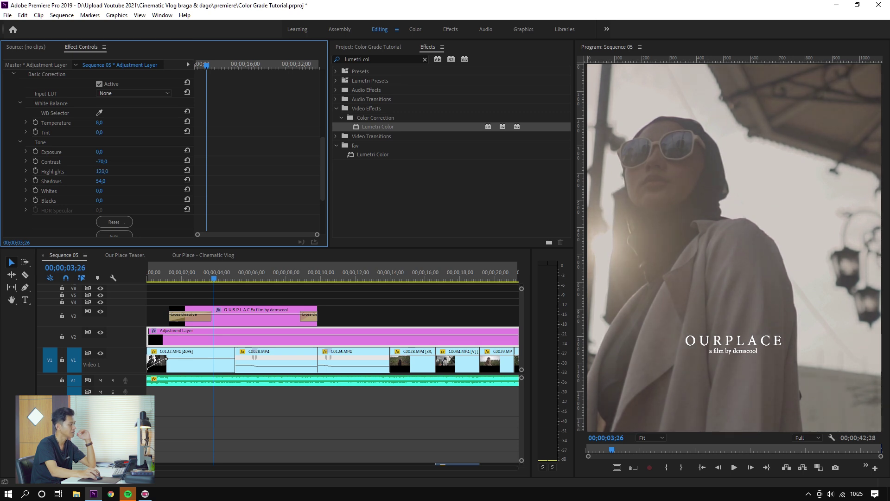
left_click_drag(232, 171, 230, 172)
Split the adjustment layer at the cut between C0122.MP4 and C0028.MP4, with the playhead on the first shot
key("c")
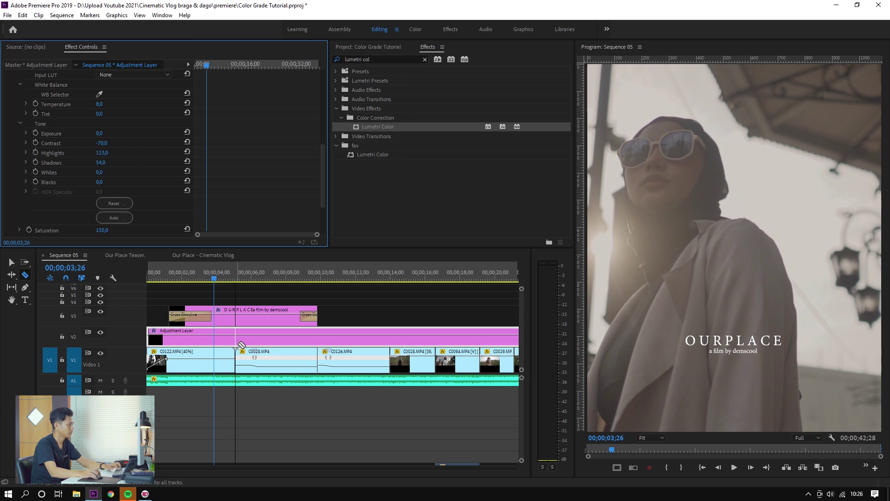
left_click(236, 338)
key("v")
left_click(206, 278)
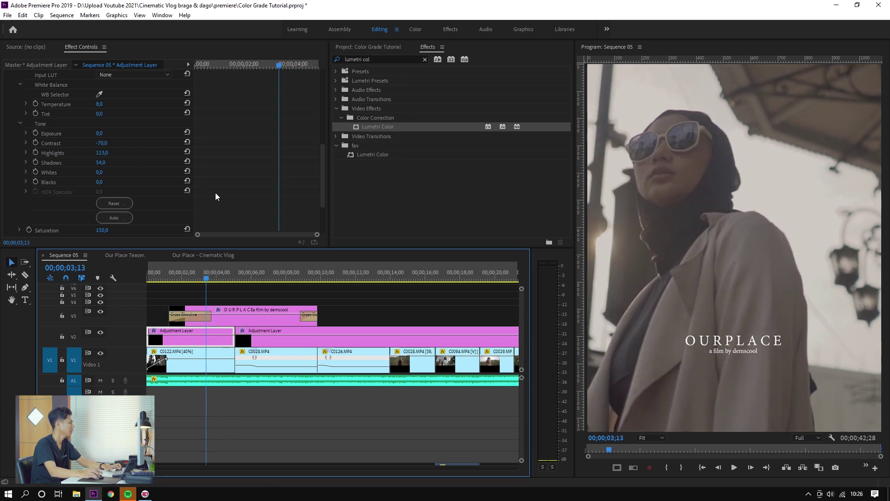
Add shadow, midtone and highlight points to the first adjustment layer's RGB curve, lifting the midtone point slightly and the highlight point more
scroll(247, 172, "down", 2)
scroll(247, 172, "down", 2)
left_click(13, 173)
scroll(233, 161, "down", 5)
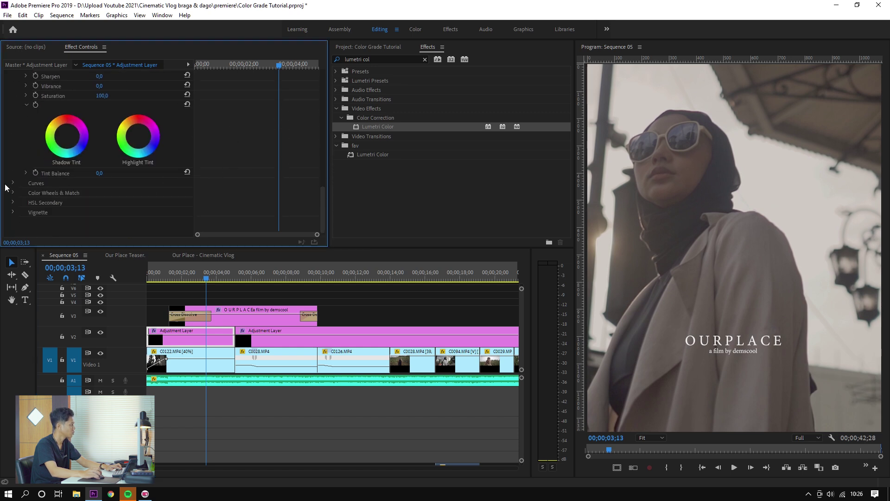
left_click(13, 183)
scroll(211, 173, "down", 5)
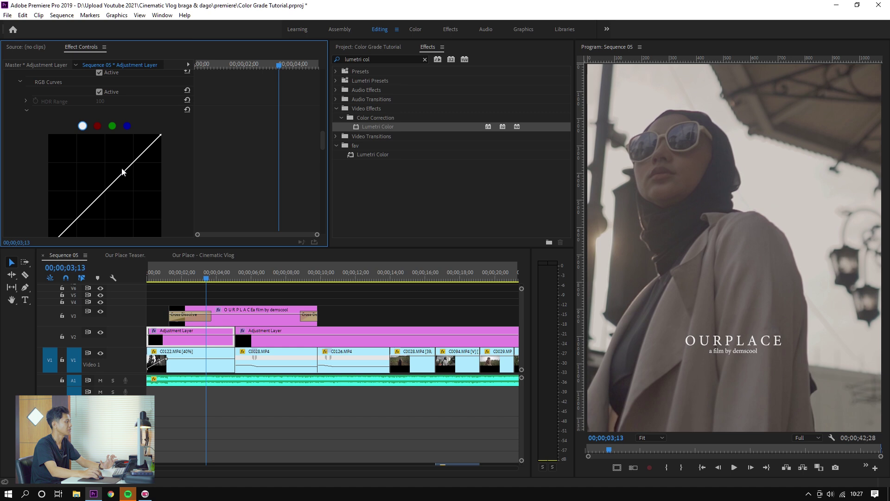
left_click(134, 162)
left_click(103, 192)
left_click(73, 222)
left_click_drag(103, 192, 103, 188)
mouse_move(133, 163)
left_mouse_down()
mouse_move(143, 167)
mouse_move(147, 148)
mouse_move(137, 149)
left_mouse_up()
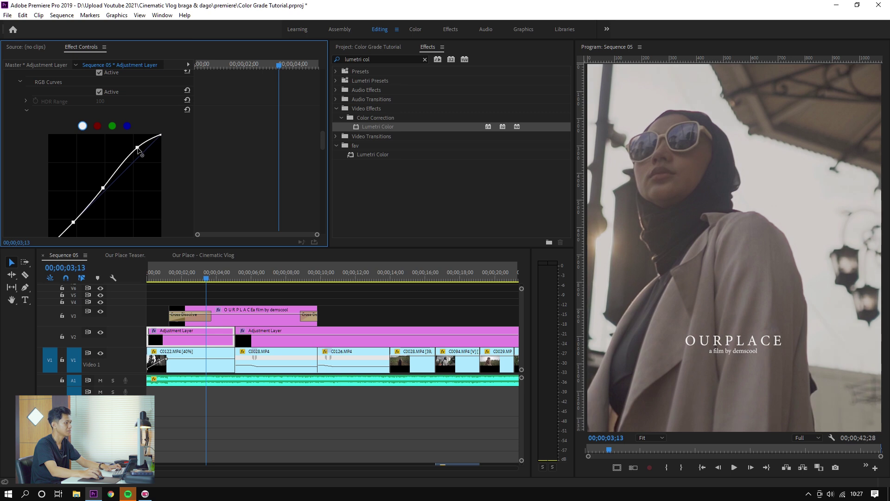
Pull the RGB curve's shadow point slightly down and raise its midtone point a little for a gentle S-curve
scroll(99, 210, "down", 1)
left_click_drag(73, 204, 77, 207)
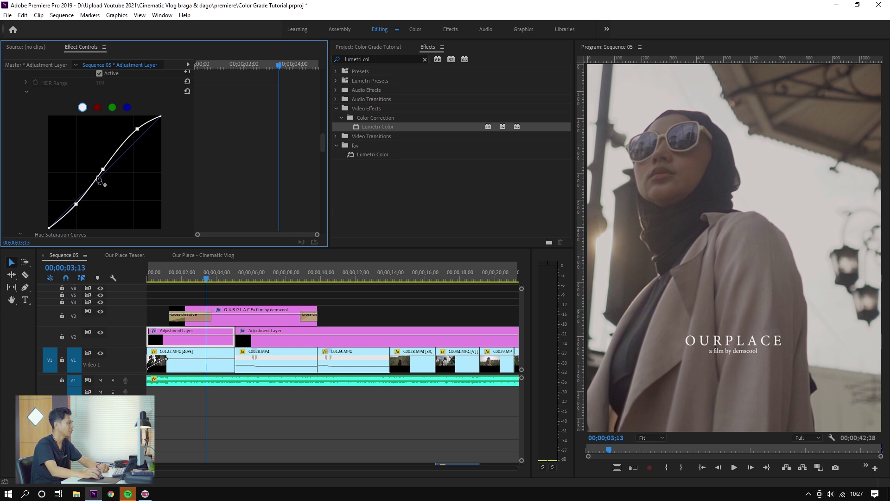
left_click_drag(102, 170, 103, 169)
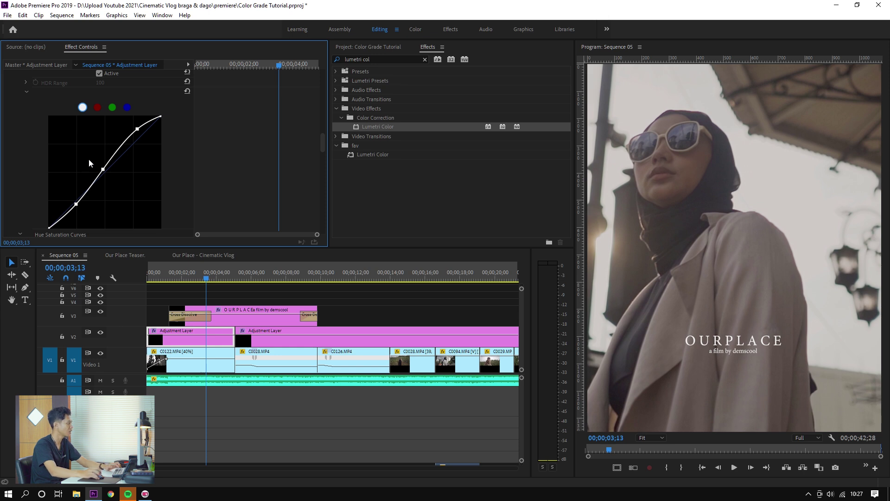
left_click_drag(104, 172, 105, 169)
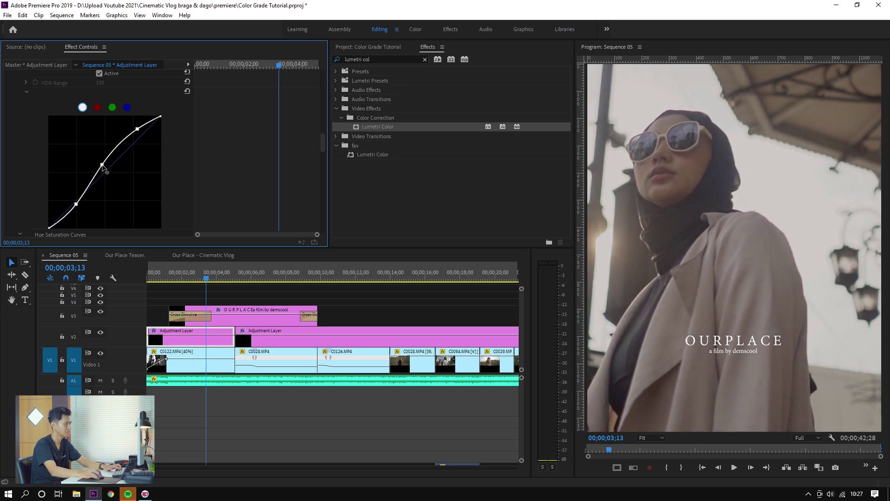
Try raising the Lumetri whites in the basic correction to around 23, then undo the change
scroll(116, 162, "up", 10)
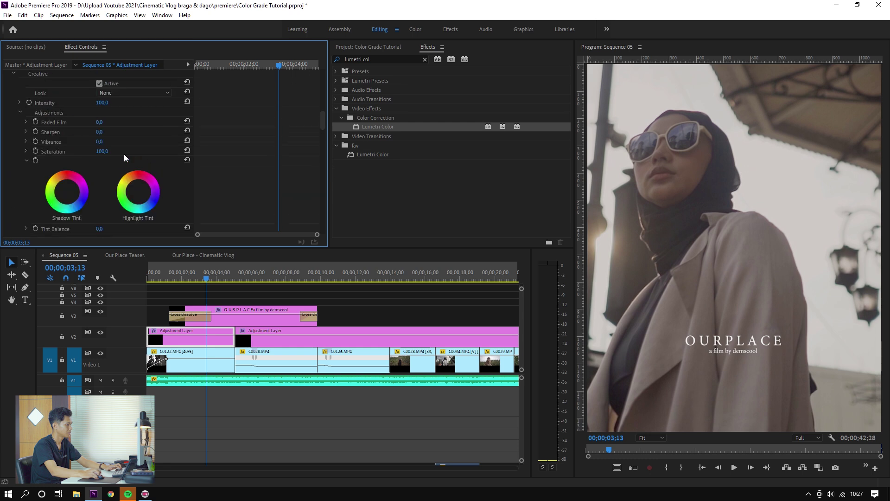
scroll(125, 152, "up", 4)
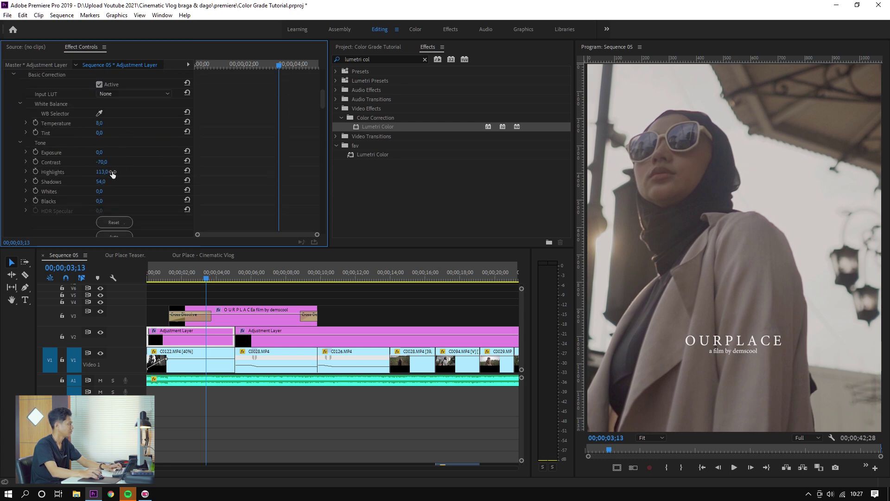
left_click_drag(110, 191, 112, 193)
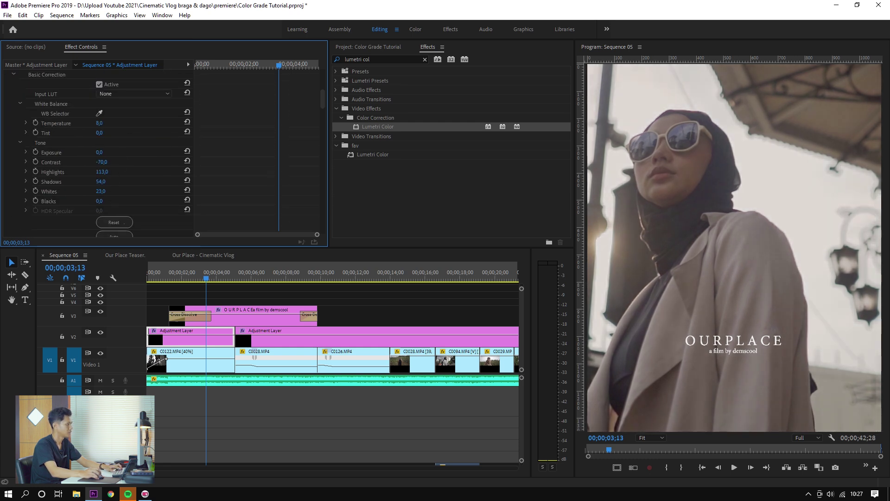
left_click_drag(112, 192, 135, 192)
key("ctrl+z")
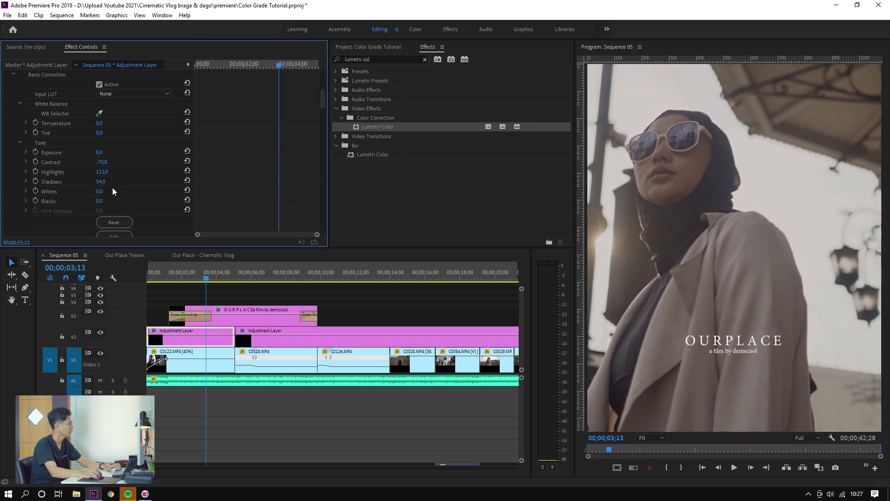
Try lifting the RGB curve's midtone point further, then undo that adjustment
scroll(112, 190, "down", 3)
scroll(146, 195, "down", 15)
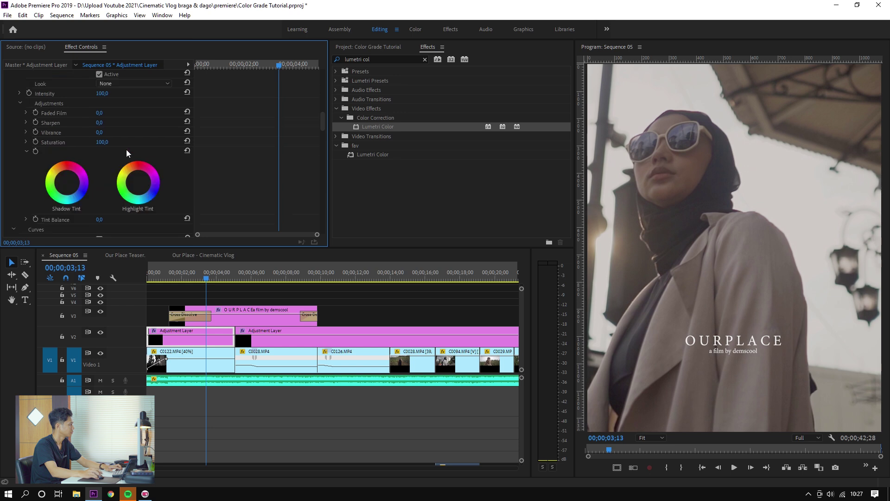
scroll(136, 159, "down", 5)
left_click_drag(104, 154, 99, 148)
key("ctrl+z")
Shift the creative shadow tint slightly toward orange-yellow and the highlight tint slightly toward red
scroll(140, 176, "up", 15)
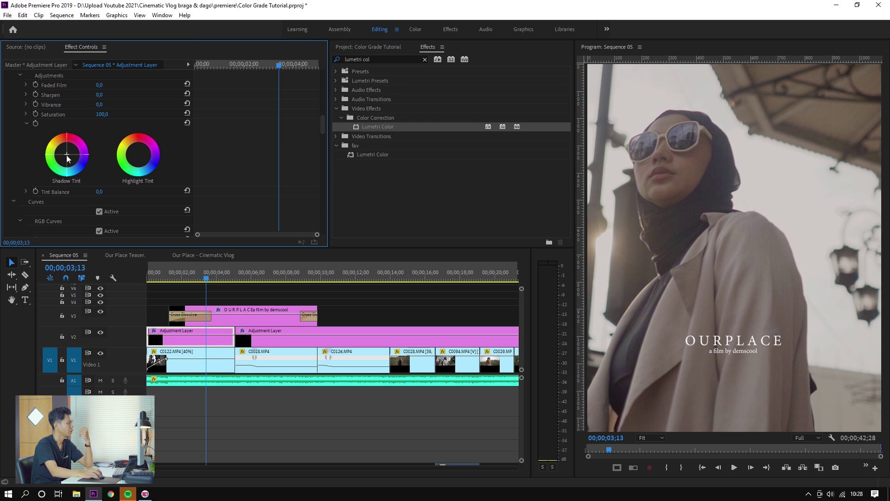
left_click_drag(66, 155, 63, 152)
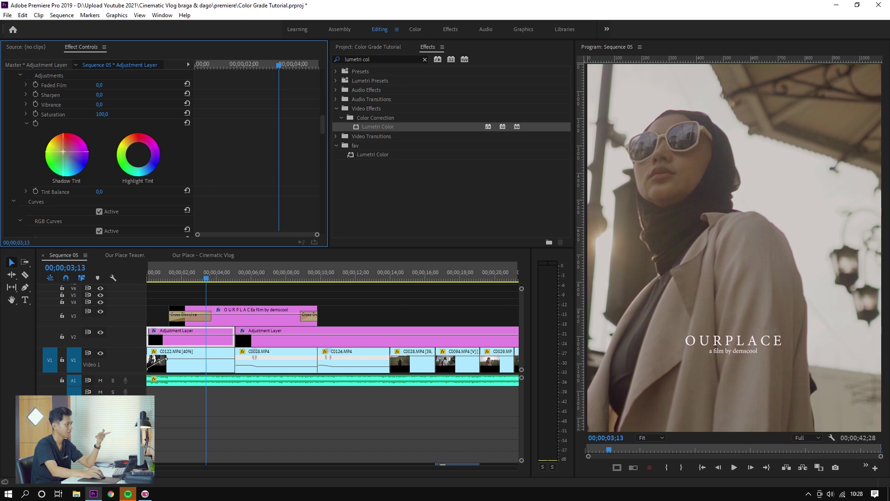
left_click_drag(64, 152, 62, 152)
left_click_drag(139, 156, 139, 151)
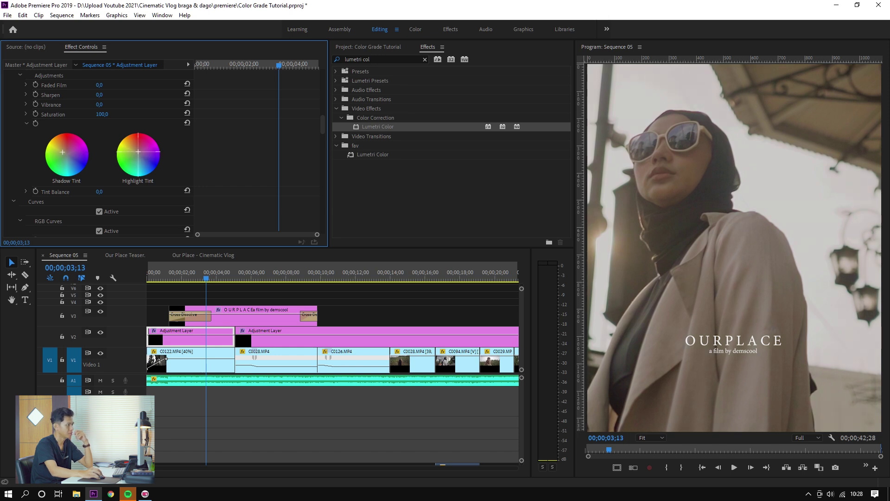
Split the adjustment layer again at the end of C0028.MP4 and preview the graded C0122.MP4 shot in full screen
left_click(260, 270)
left_click_drag(291, 332, 374, 332)
left_click(218, 273)
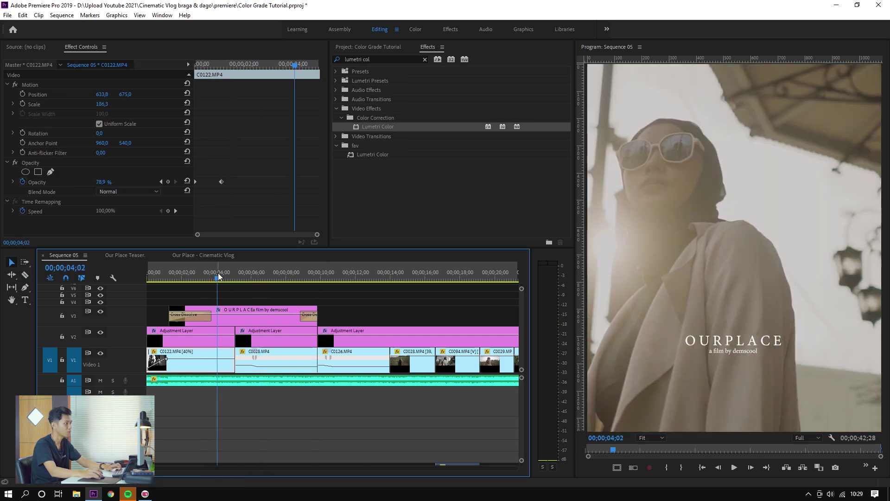
left_click(204, 270)
key("ctrl+grave")
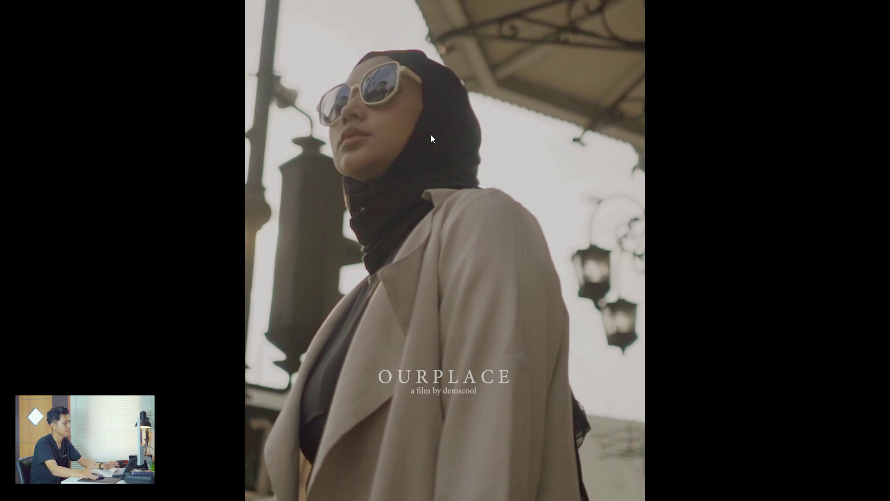
key("ctrl+grave")
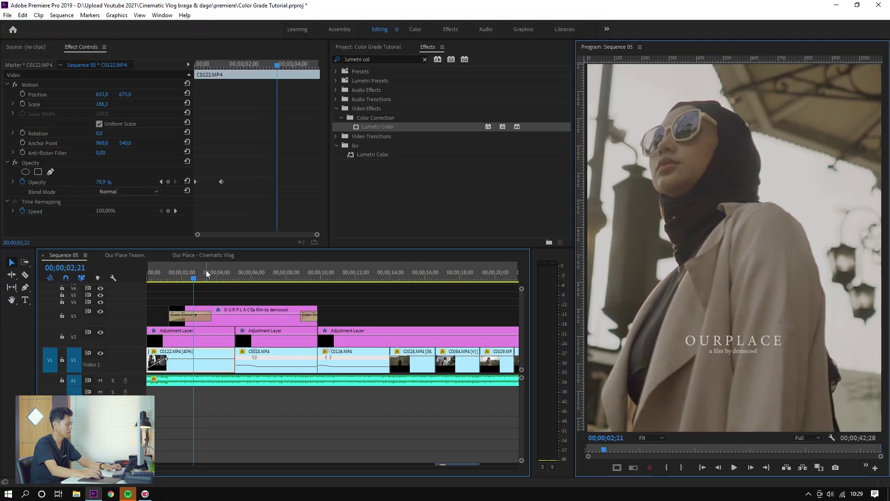
Set the first adjustment layer's Lumetri contrast to -24 and shadows to 41, checking the shot in an enlarged preview
left_click(207, 339)
key("grave")
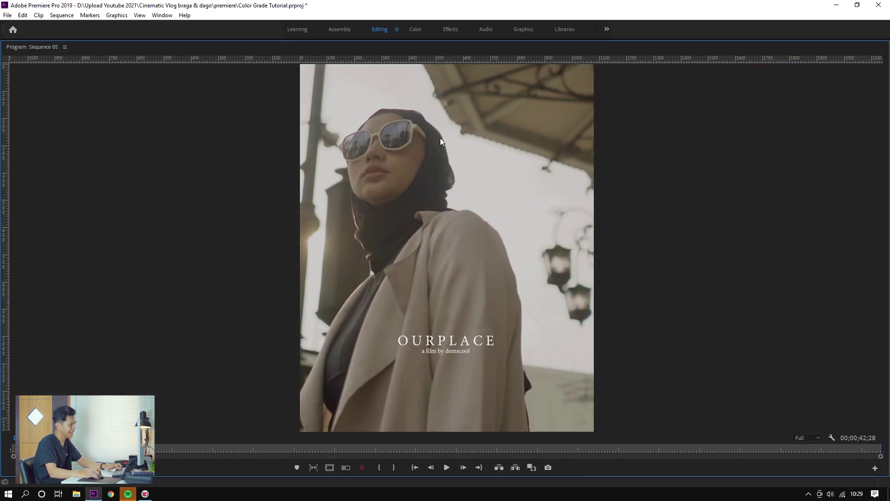
key("grave")
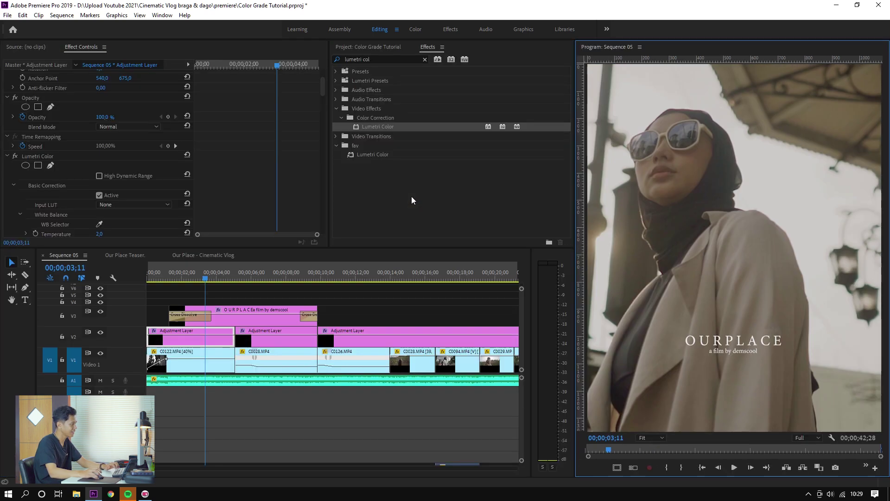
scroll(235, 148, "down", 4)
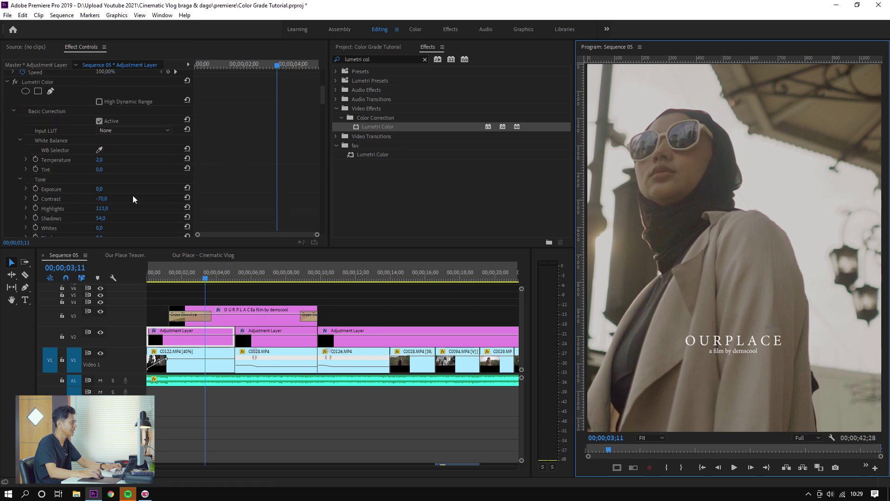
left_click_drag(102, 198, 107, 199)
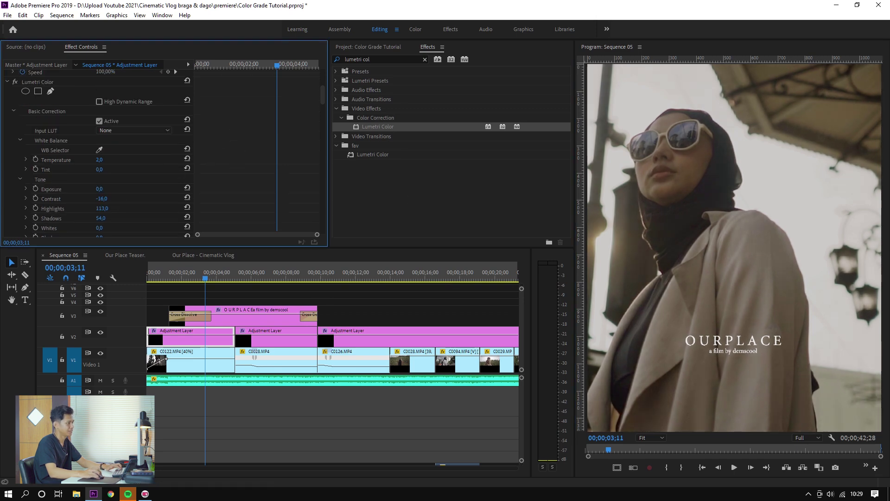
key("grave")
key("grave")
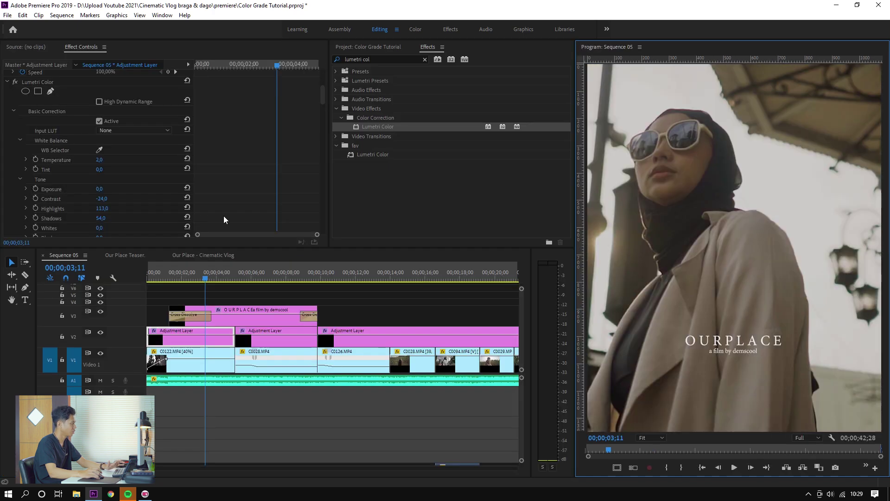
left_click_drag(113, 220, 107, 218)
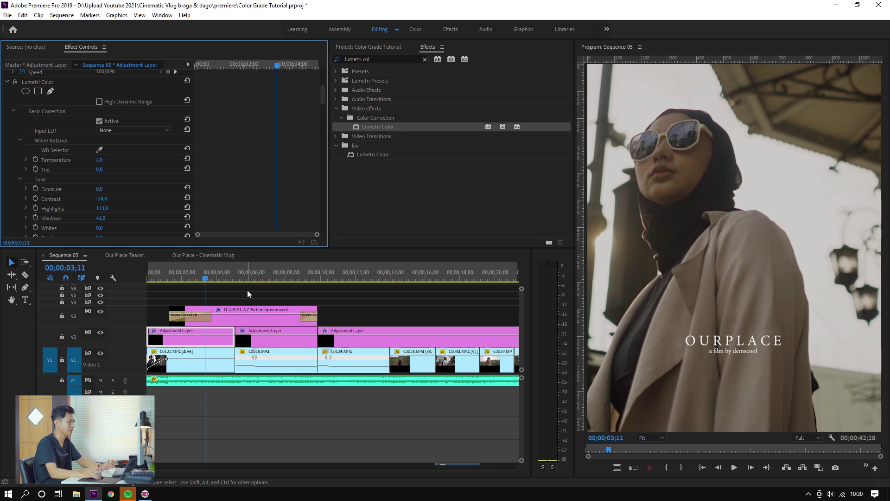
Set the Lumetri contrast to -27, whites to 49 and highlights to 97 on the adjustment layer above C0028.MP4
left_click(237, 292)
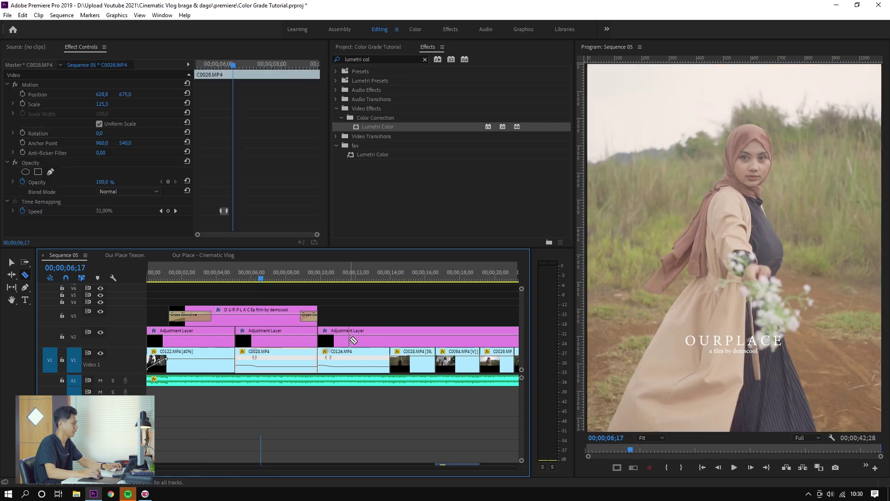
left_click(285, 336)
scroll(241, 149, "down", 10)
scroll(241, 153, "up", 4)
left_click_drag(108, 153, 127, 153)
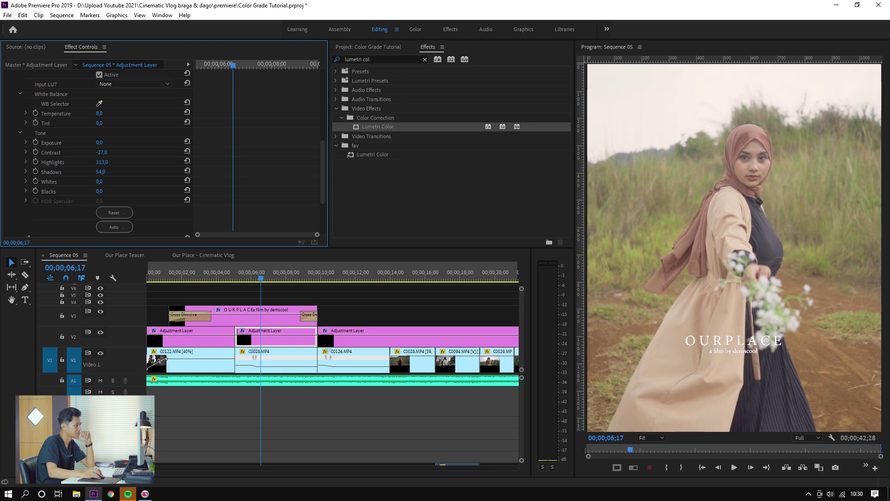
mouse_move(107, 181)
left_mouse_down()
mouse_move(139, 181)
mouse_move(123, 181)
left_mouse_up()
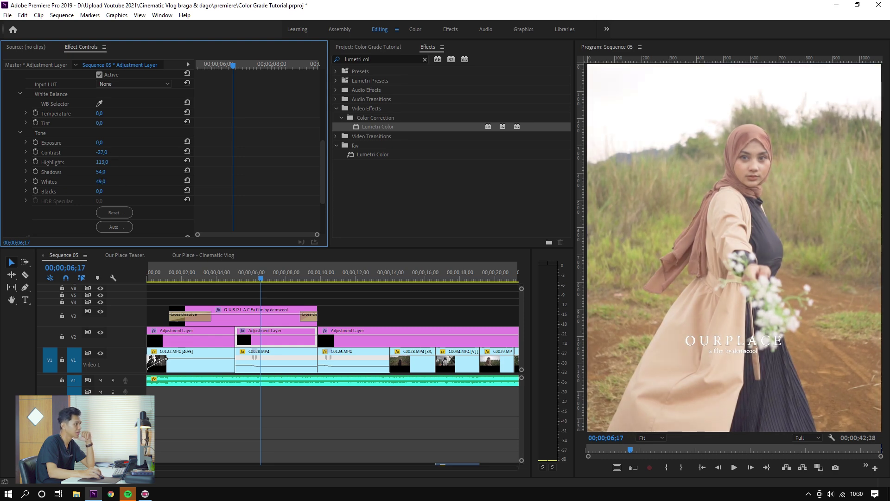
left_click_drag(101, 161, 74, 162)
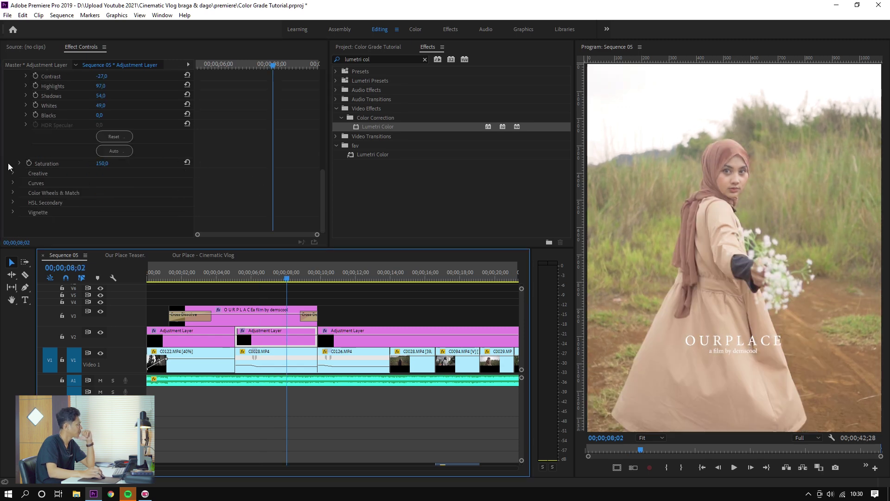
Set the second adjustment layer's creative saturation to 112 and nudge its shadow and highlight tints slightly toward magenta
left_click(13, 172)
scroll(202, 186, "down", 2)
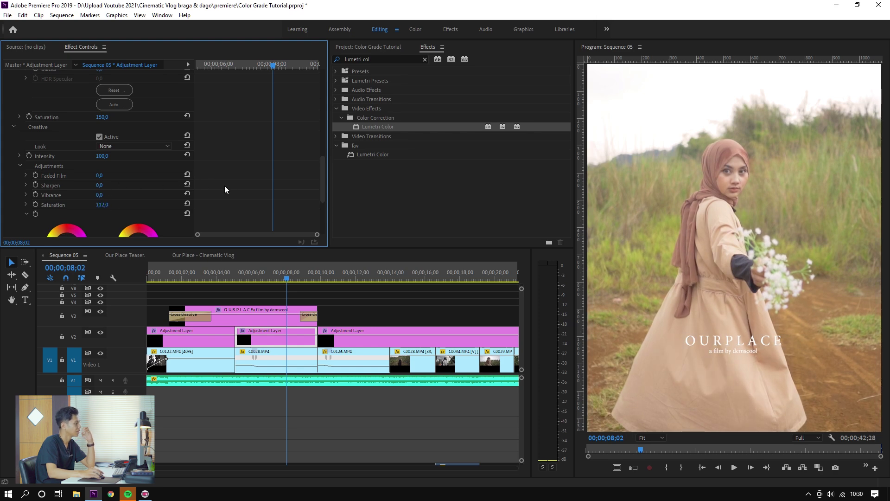
scroll(236, 182, "down", 2)
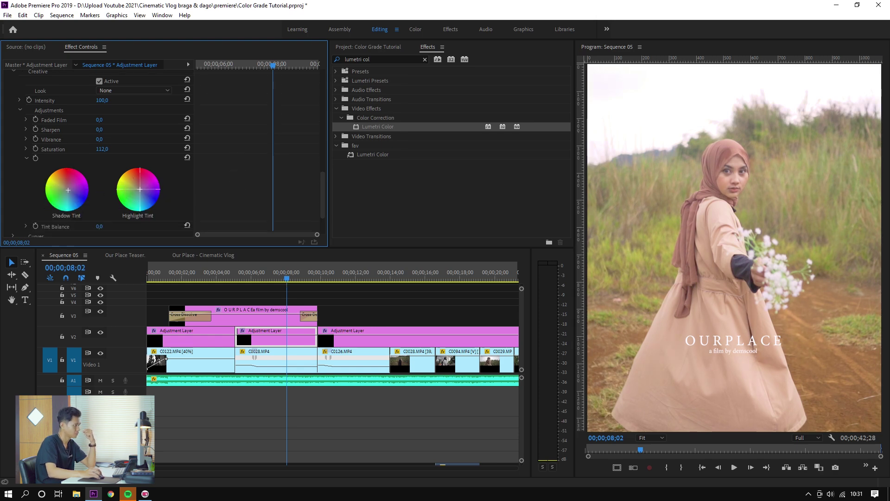
scroll(248, 149, "down", 2)
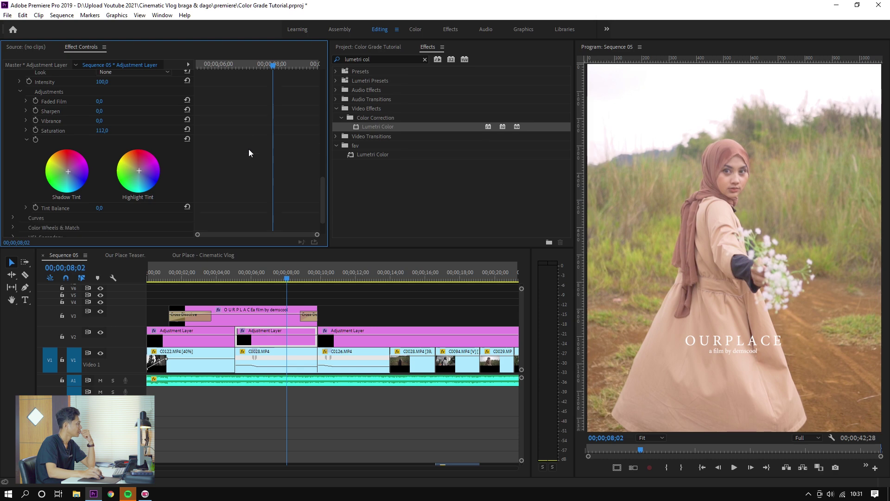
Add three points to the second adjustment layer's RGB curve, lifting the shadow point slightly, and check C0028.MP4 in an enlarged preview
left_click(13, 183)
scroll(215, 182, "down", 4)
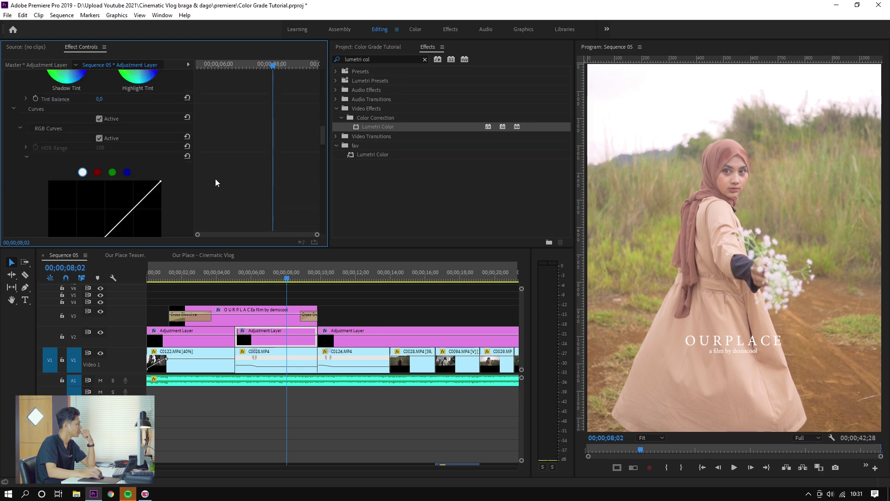
left_click(102, 183)
mouse_move(80, 205)
left_mouse_down()
mouse_move(80, 215)
mouse_move(78, 205)
left_mouse_up()
left_click(139, 147)
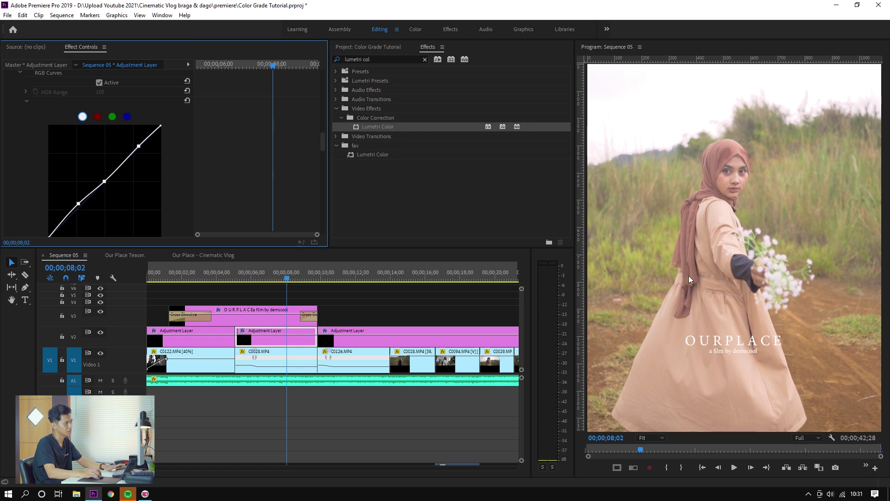
key("grave")
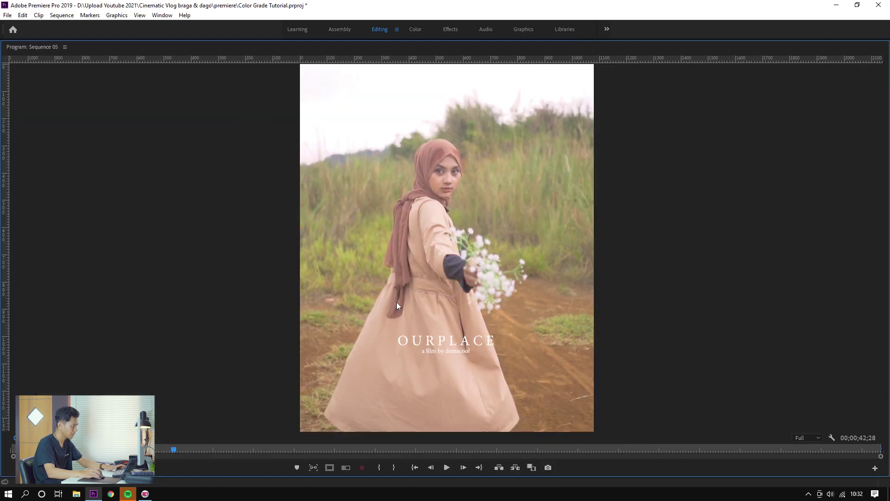
Lower the shadow point slightly on the second adjustment layer's RGB curve
key("grave")
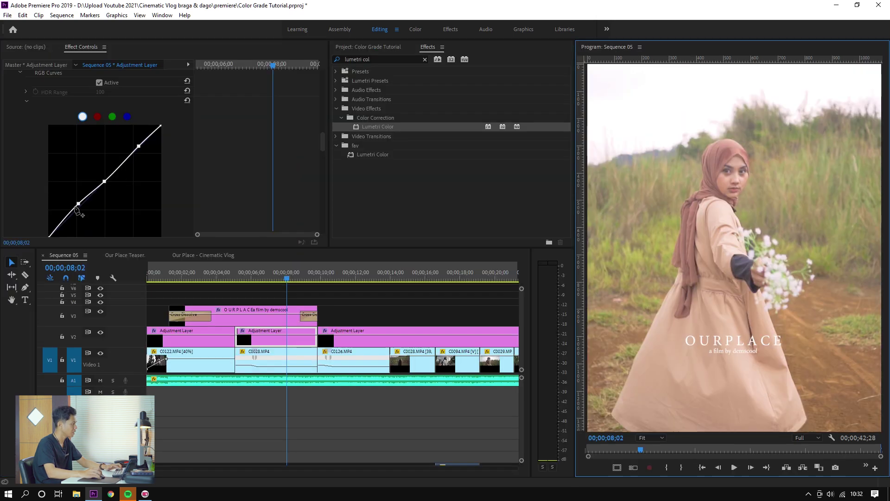
left_click_drag(79, 206, 86, 214)
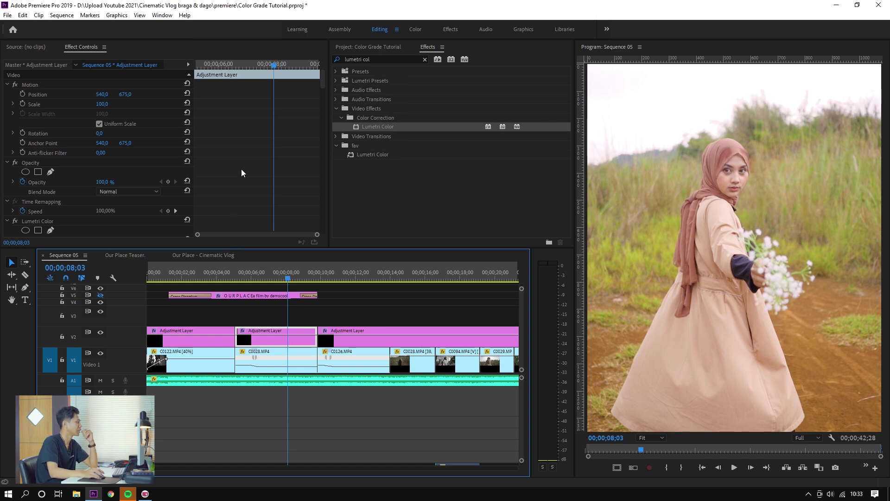
Review the second adjustment layer's Lumetri basic correction settings and the remaining clips in Sequence 05
scroll(241, 169, "down", 2)
scroll(241, 173, "down", 5)
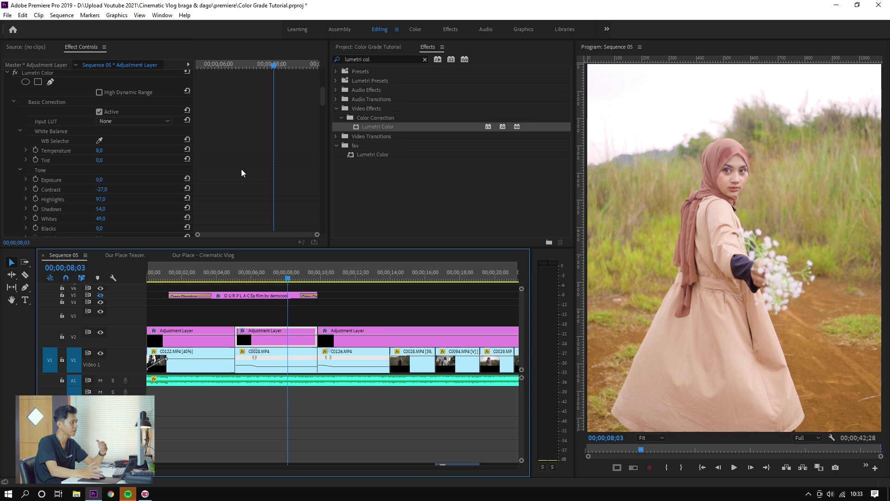
scroll(241, 173, "down", 1)
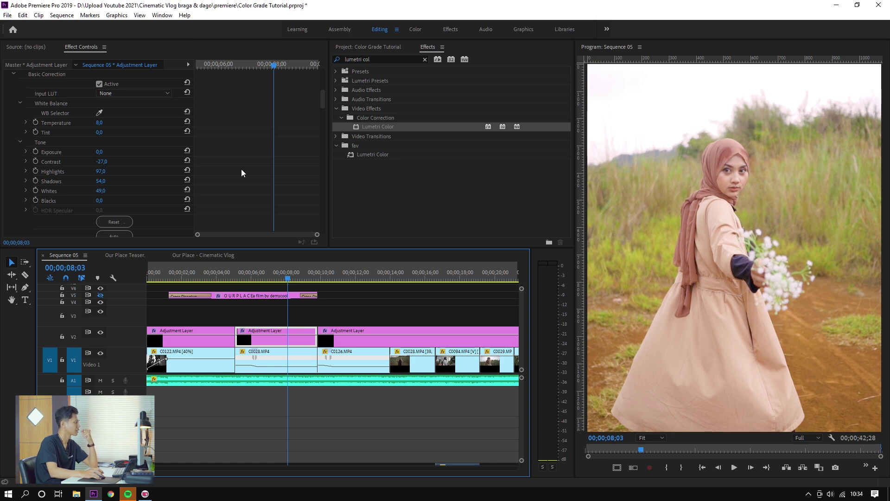
left_click_drag(323, 93, 324, 85)
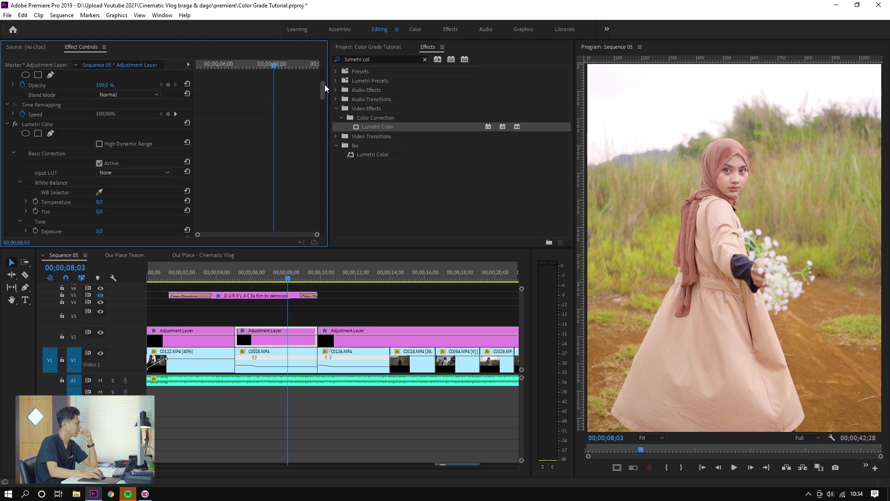
scroll(308, 110, "down", 3)
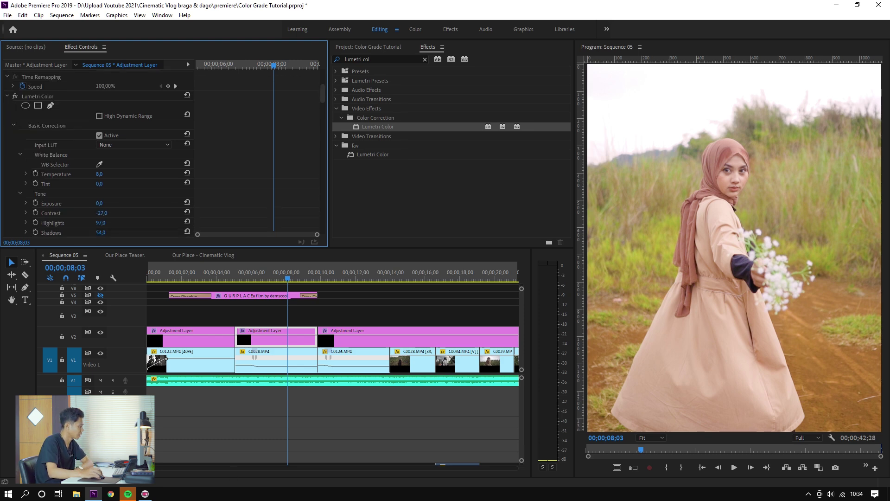
scroll(201, 302, "down", 5)
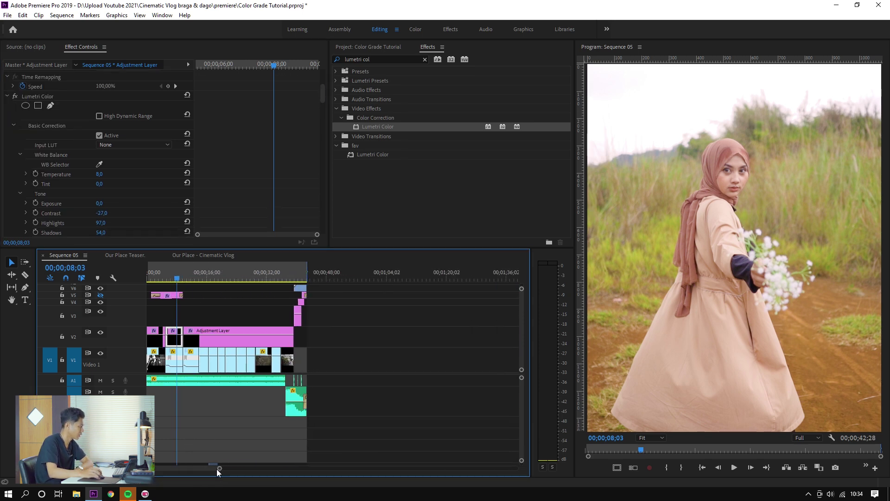
scroll(380, 334, "up", 5)
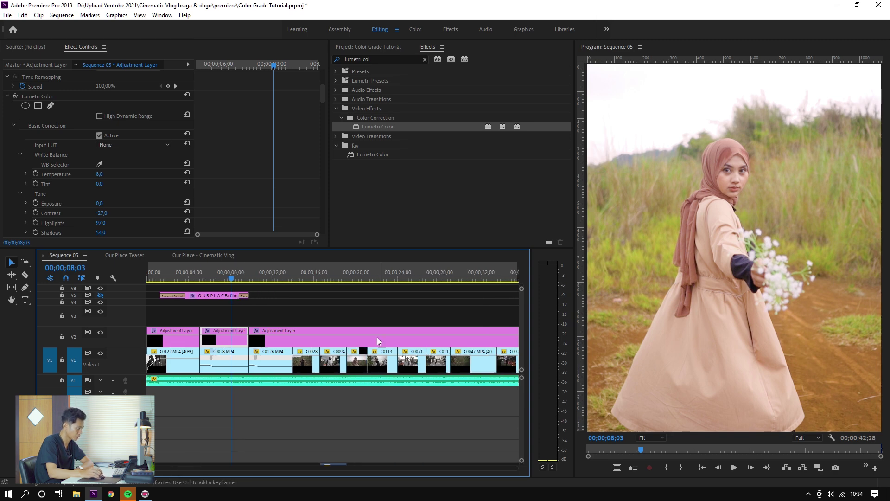
scroll(257, 449, "up", 4)
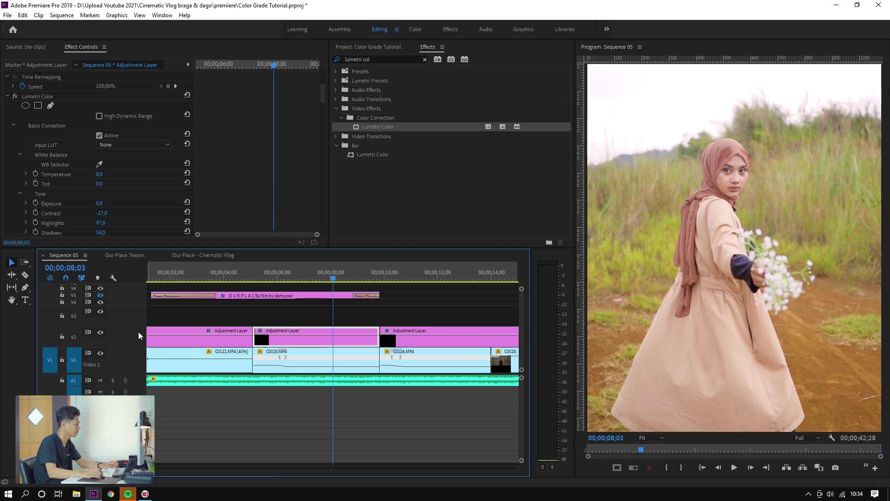
Add orange, yellow and green points to the second adjustment layer's Hue vs Hue curve and raise the yellow point slightly
scroll(139, 332, "down", 1)
scroll(211, 217, "down", 10)
scroll(100, 187, "down", 2)
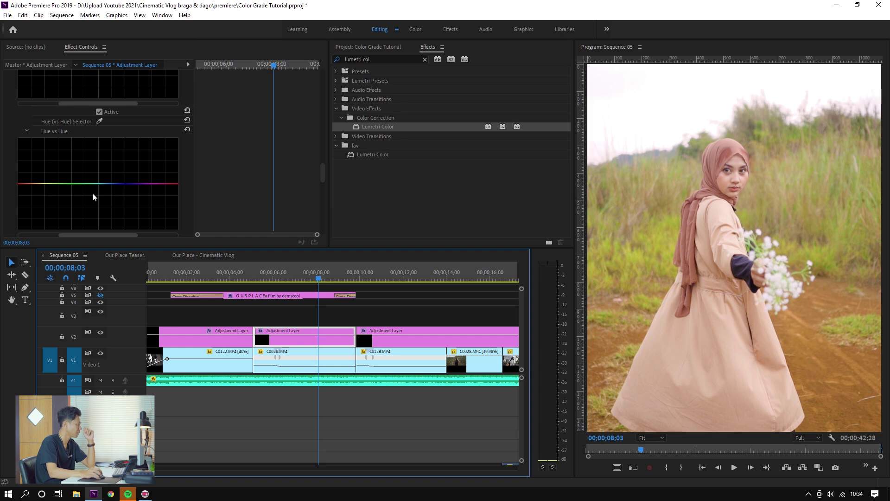
left_click(33, 184)
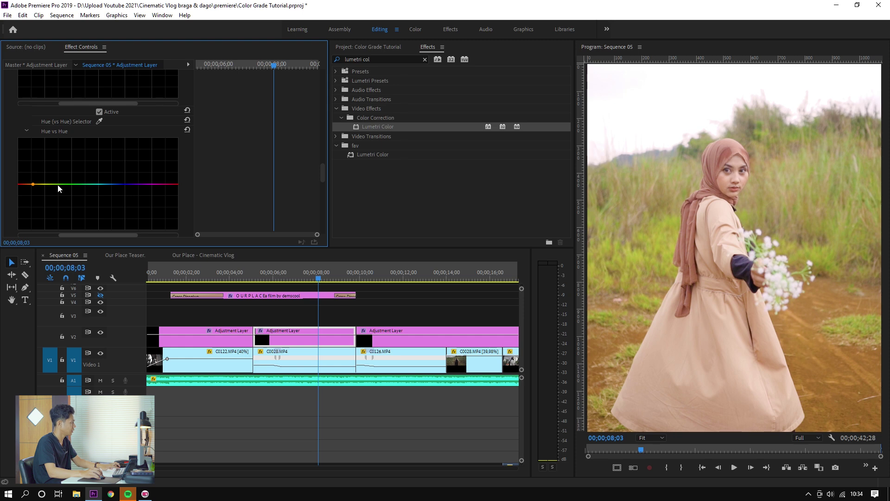
left_click_drag(33, 184, 31, 184)
left_click(67, 184)
left_click(49, 184)
left_click_drag(48, 183, 50, 181)
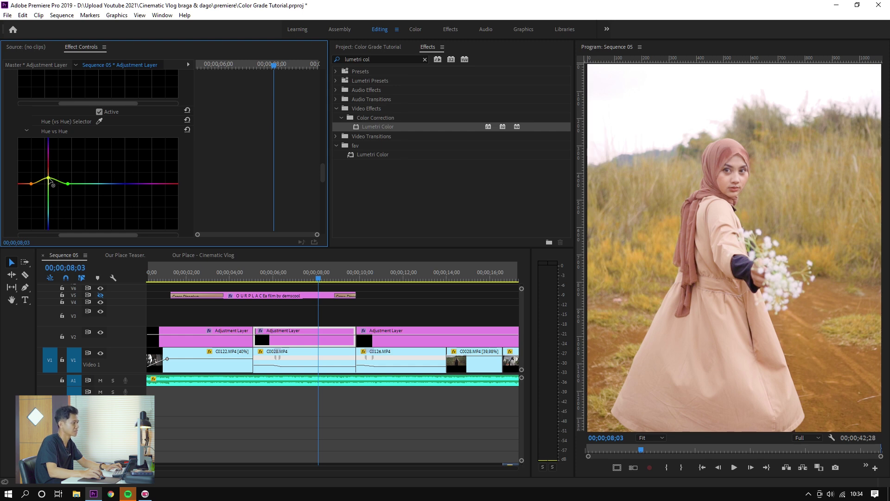
scroll(257, 192, "up", 4)
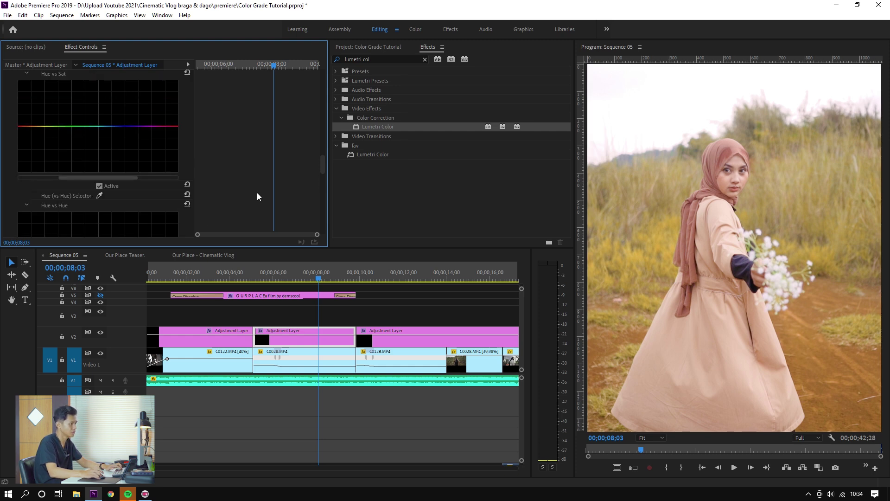
scroll(257, 195, "up", 3)
scroll(164, 163, "up", 4)
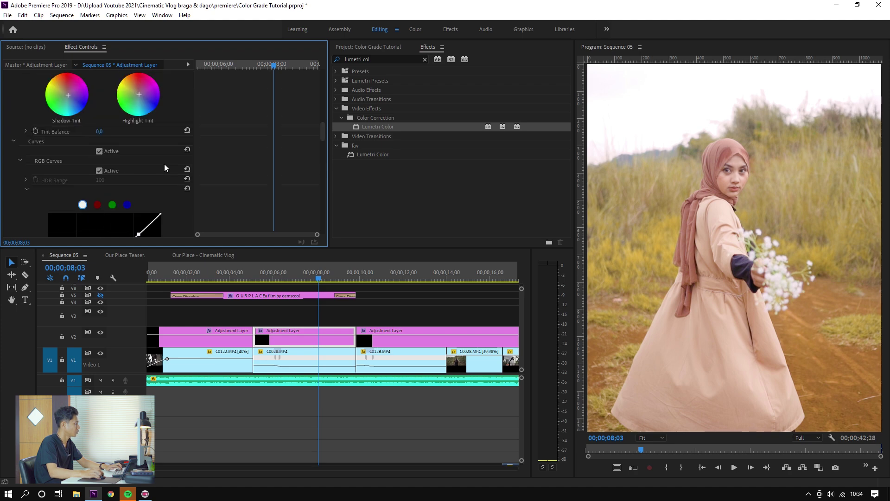
scroll(399, 292, "up", 1)
Replace the adjustment layer above C0126.MP4 with a copy of the first adjustment layer and play the shot to check it
left_click_drag(380, 271, 179, 280)
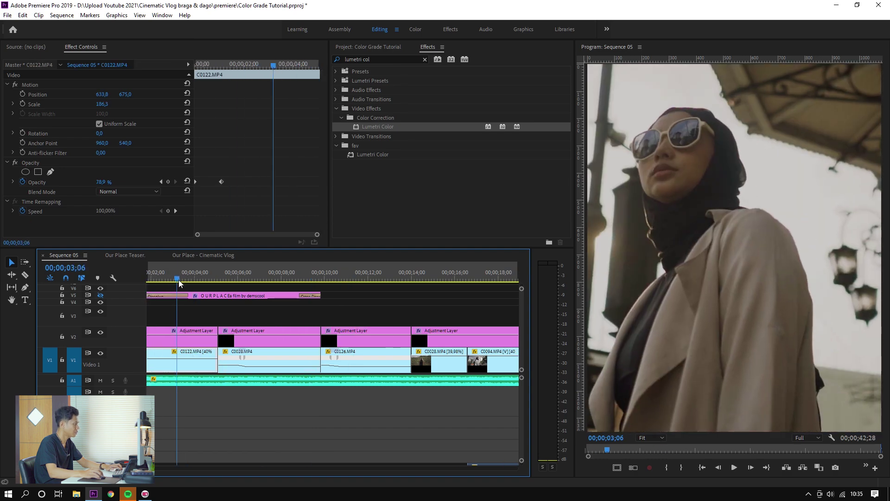
left_click(191, 332)
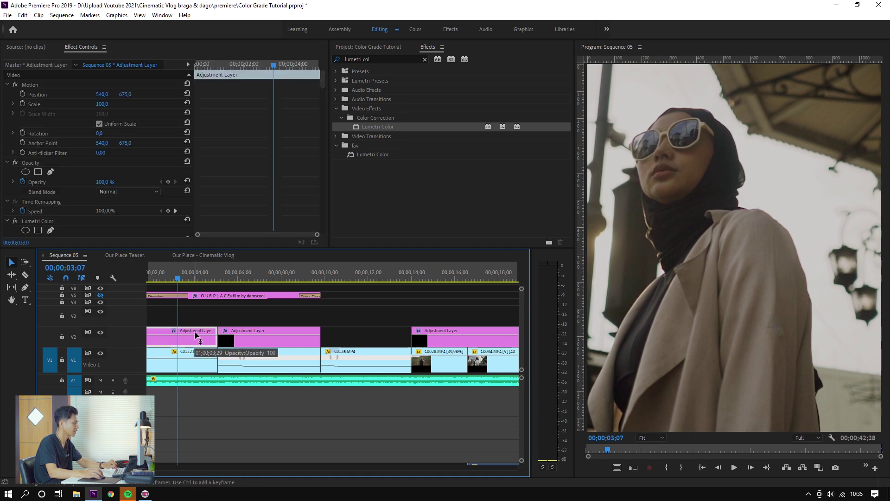
left_click_drag(196, 340, 366, 336)
left_click(359, 273)
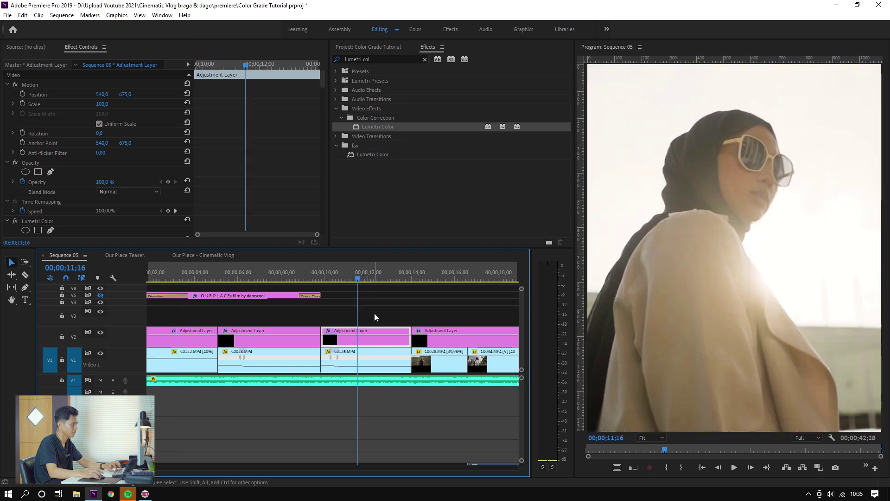
key("space")
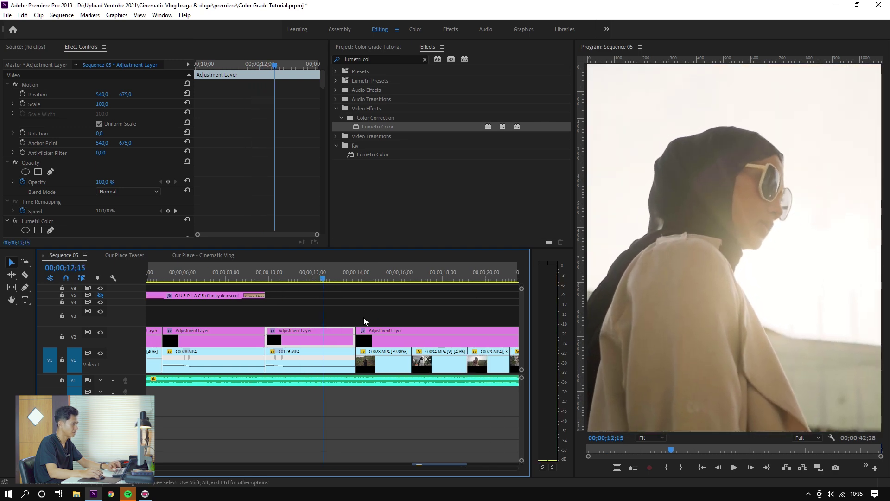
key("space")
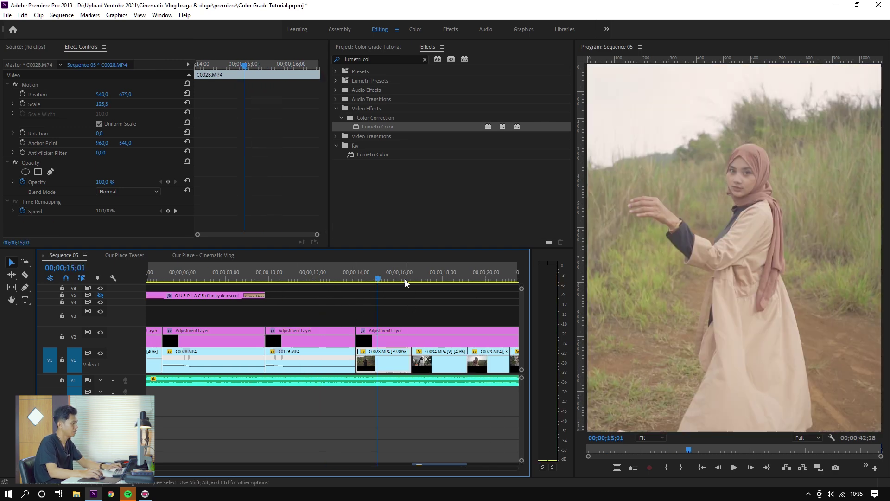
Split the long adjustment layer where the C0028.MP4 [39,98%] clip ends and delete the segment above that clip
left_click_drag(405, 279, 449, 276)
key("minus")
key("c")
left_click(338, 336)
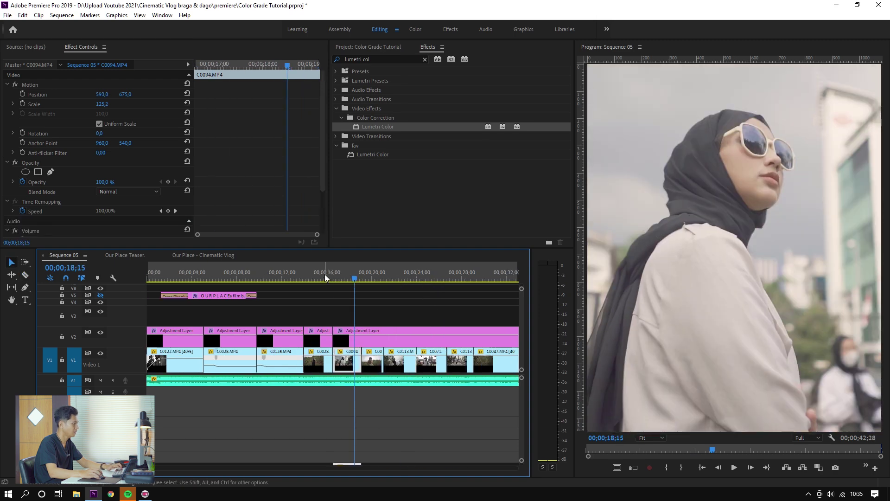
left_click(324, 274)
key("v")
left_click(311, 334)
key("Delete")
Copy the second adjustment layer into the gap above C0028.MP4 [39,98%] and play the shot to check the grade
left_click(219, 341)
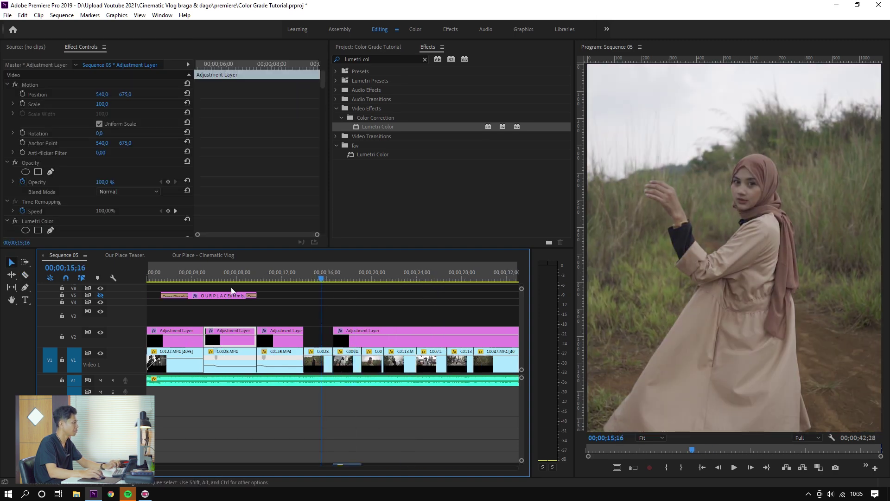
left_click(234, 278)
left_click_drag(220, 343, 319, 342)
left_click(321, 274)
key("equal")
left_click(318, 320)
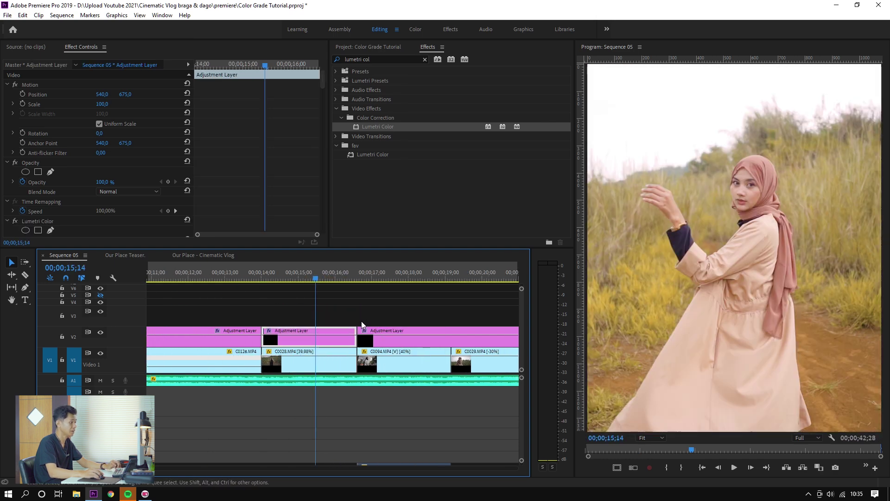
key("minus")
key("minus")
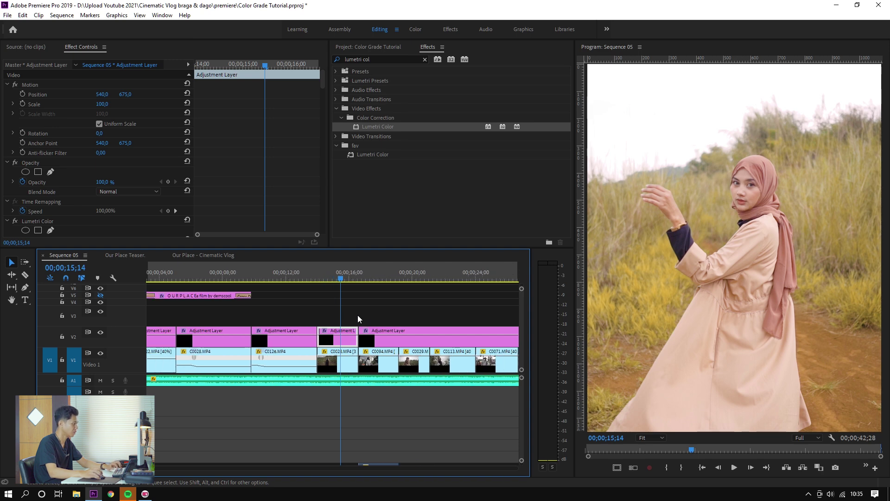
left_click(327, 274)
key("space")
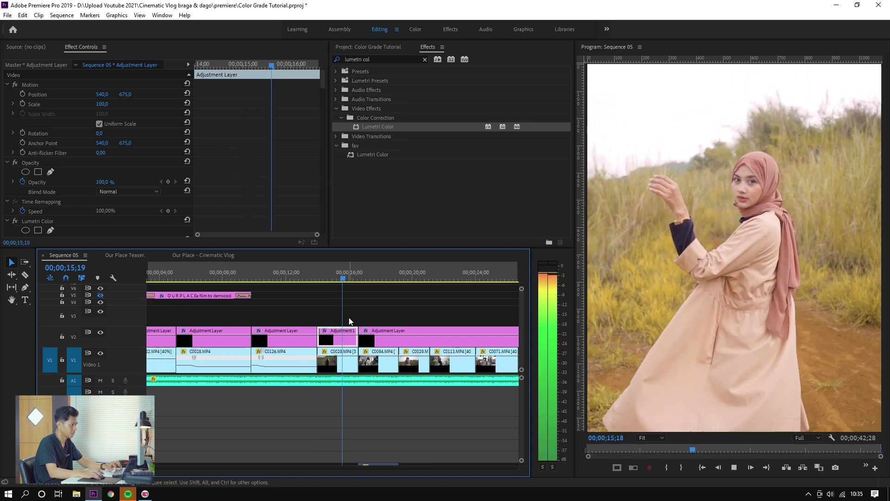
key("space")
scroll(349, 317, "down", 2)
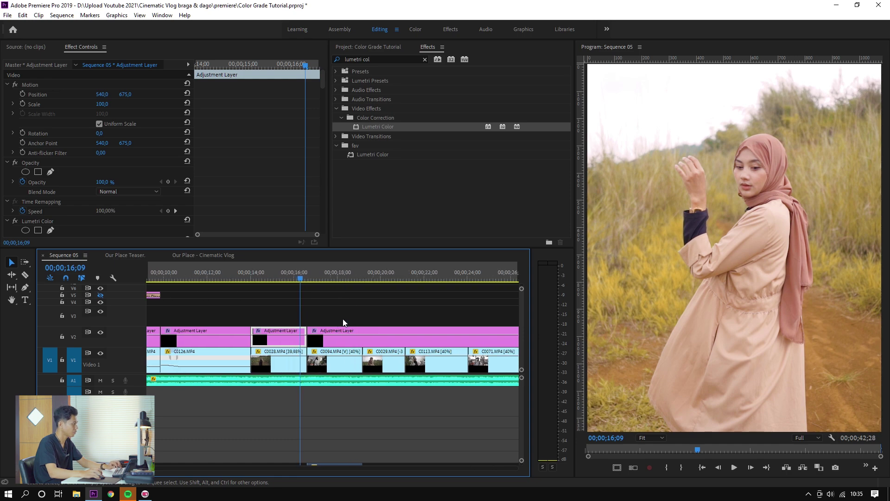